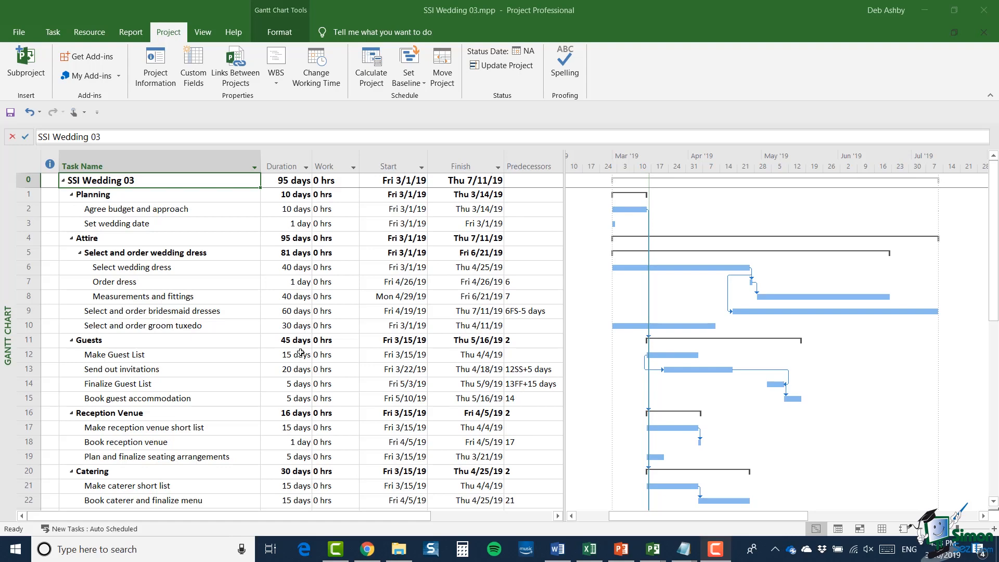
Step: Review the wedding plan's task list, examining the caterer and baker tasks under Catering and the Set wedding date task
{"action": "scroll", "coordinate": [195, 374], "scroll_direction": "down", "scroll_amount": 4}
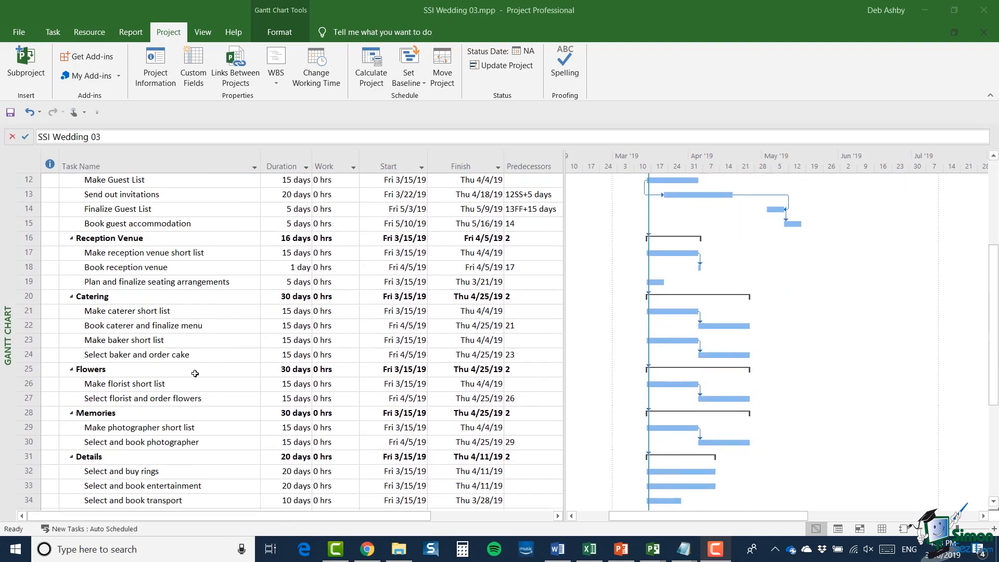
{"action": "scroll", "coordinate": [195, 374], "scroll_direction": "down", "scroll_amount": 2}
{"action": "left_click", "coordinate": [29, 209]}
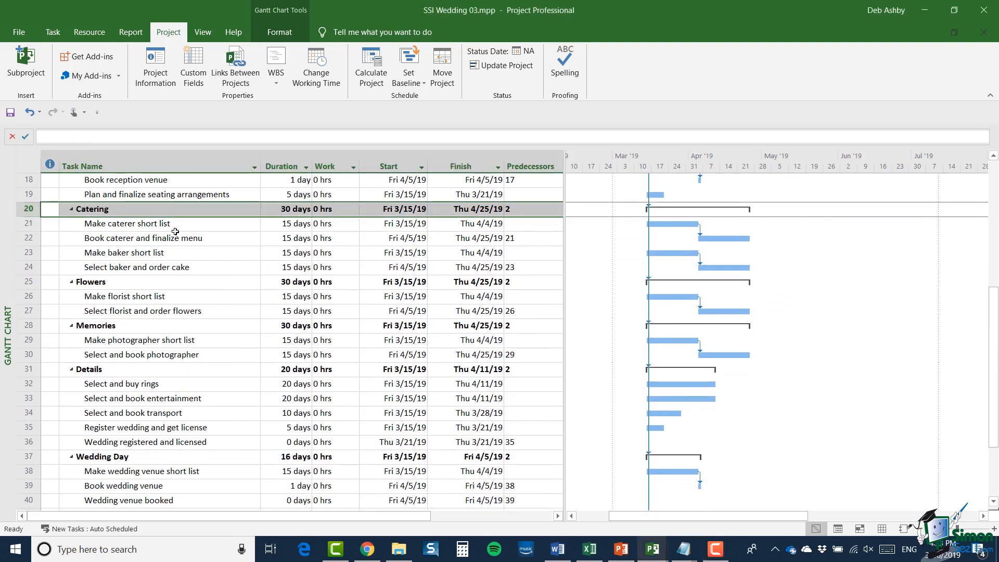
{"action": "left_click_drag", "start_coordinate": [215, 223], "coordinate": [214, 238]}
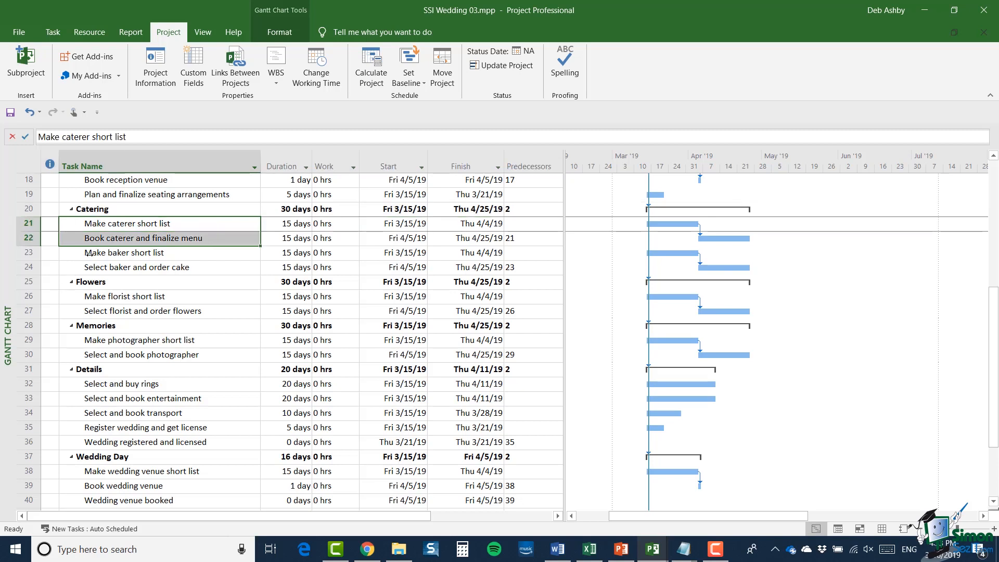
{"action": "left_click_drag", "start_coordinate": [89, 255], "coordinate": [93, 268]}
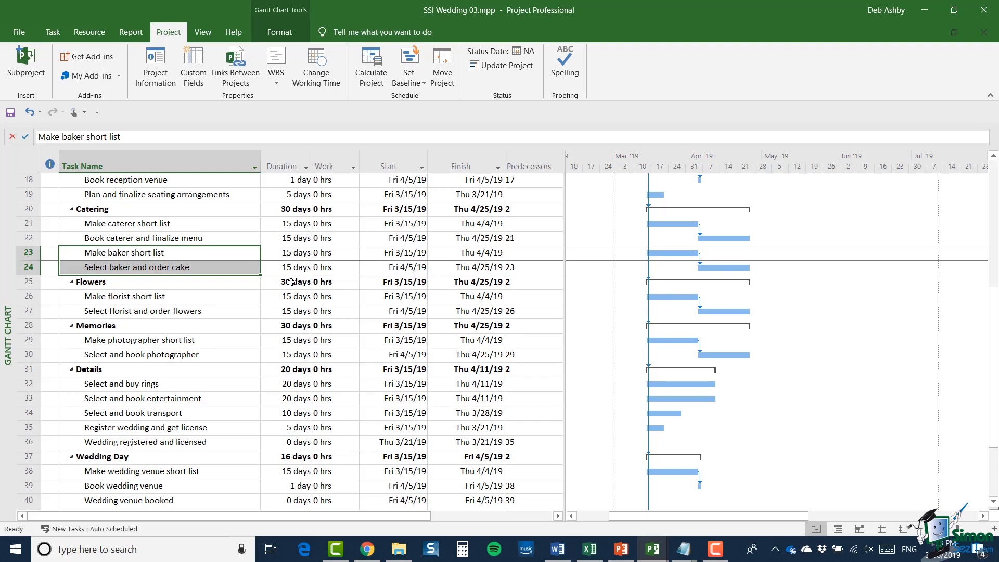
{"action": "left_click", "coordinate": [231, 269]}
{"action": "left_click", "coordinate": [225, 253]}
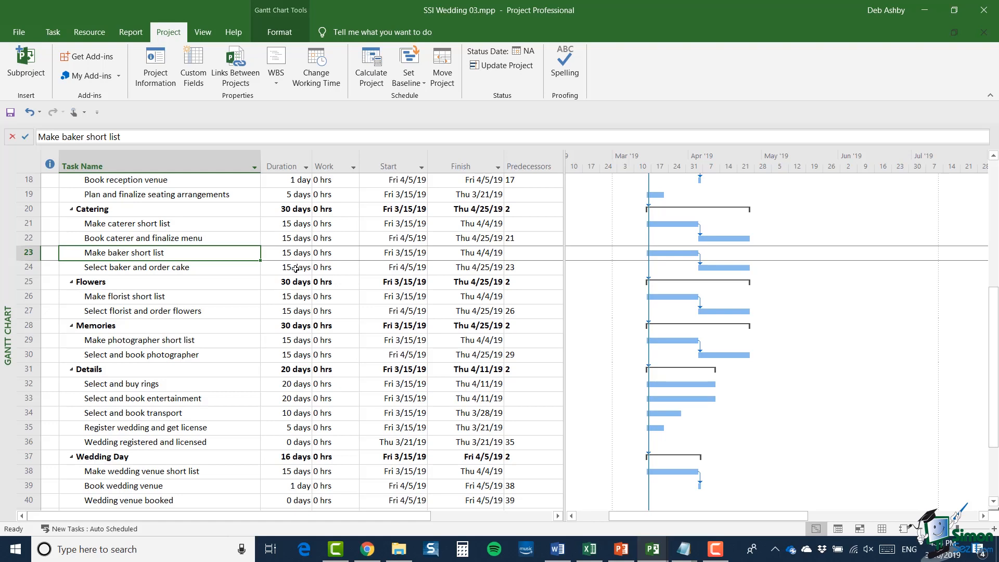
{"action": "scroll", "coordinate": [393, 288], "scroll_direction": "down", "scroll_amount": 5}
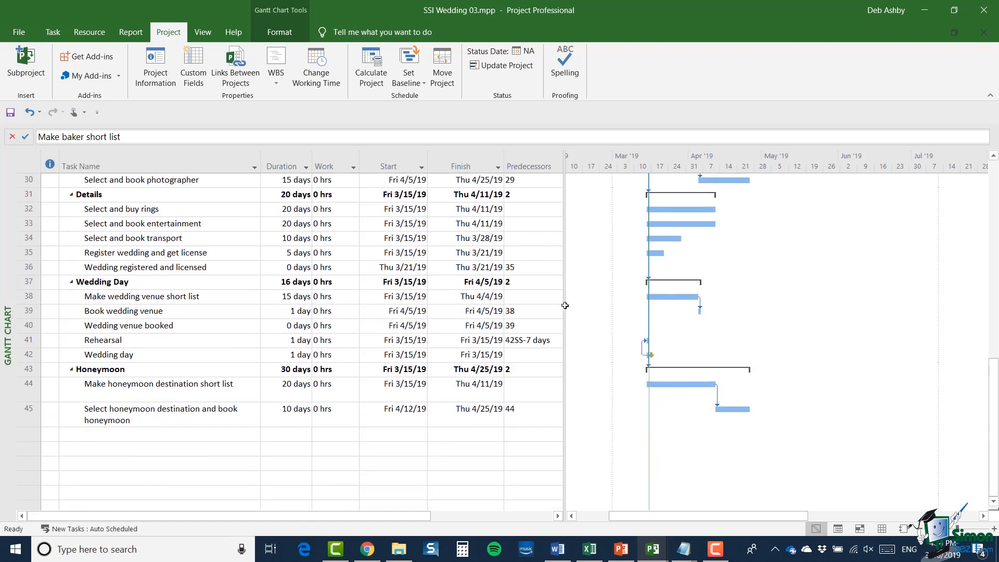
{"action": "scroll", "coordinate": [587, 310], "scroll_direction": "up", "scroll_amount": 7}
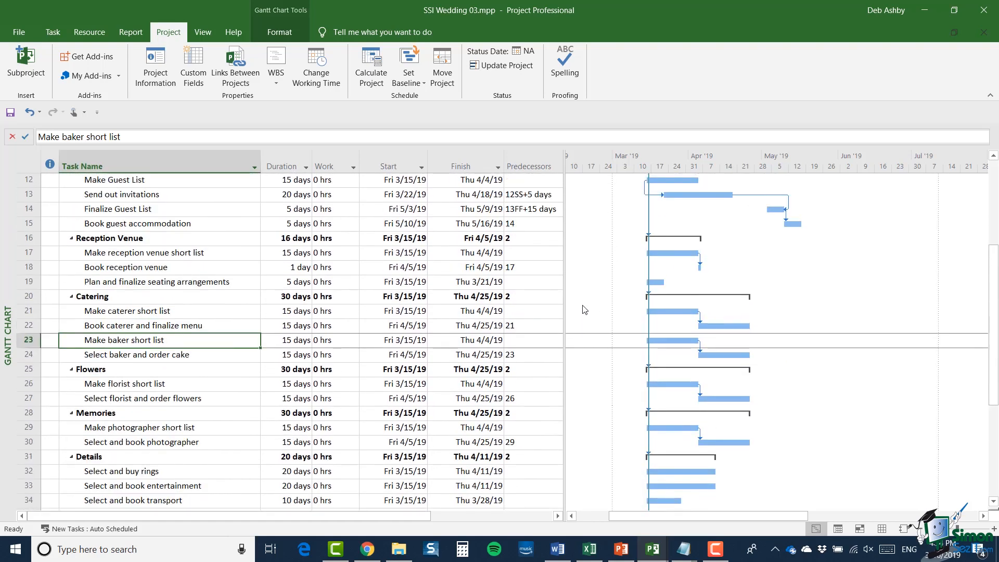
{"action": "scroll", "coordinate": [584, 310], "scroll_direction": "up", "scroll_amount": 4}
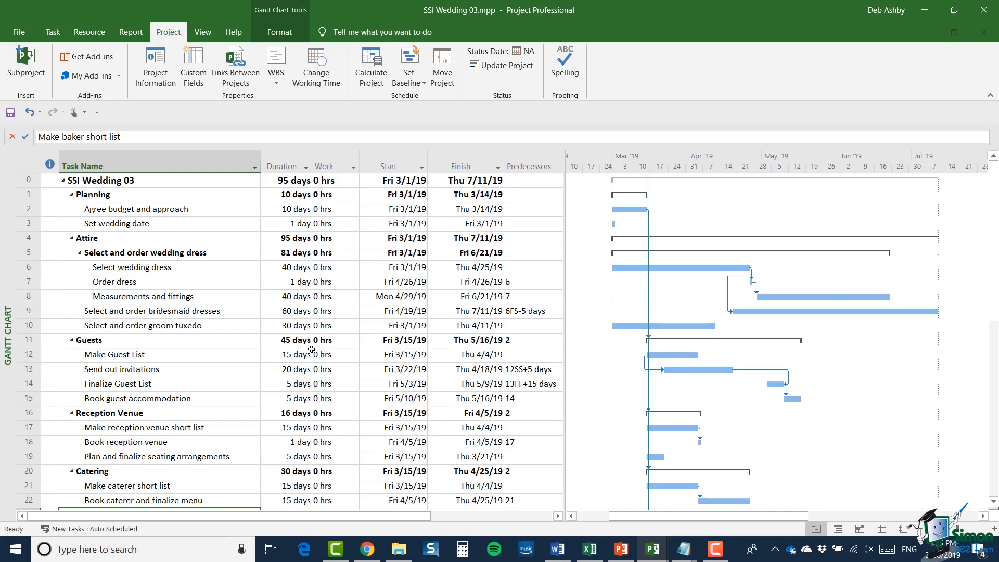
{"action": "left_click", "coordinate": [143, 227]}
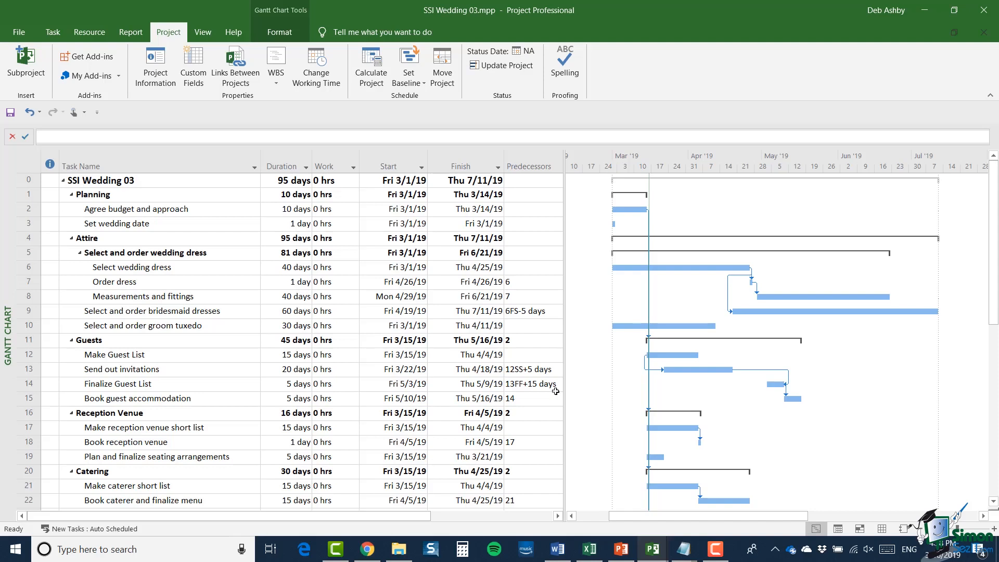
Step: Make Set wedding date depend on Book reception venue and Book wedding venue by entering 18,38 as its predecessors
{"action": "left_click", "coordinate": [28, 441]}
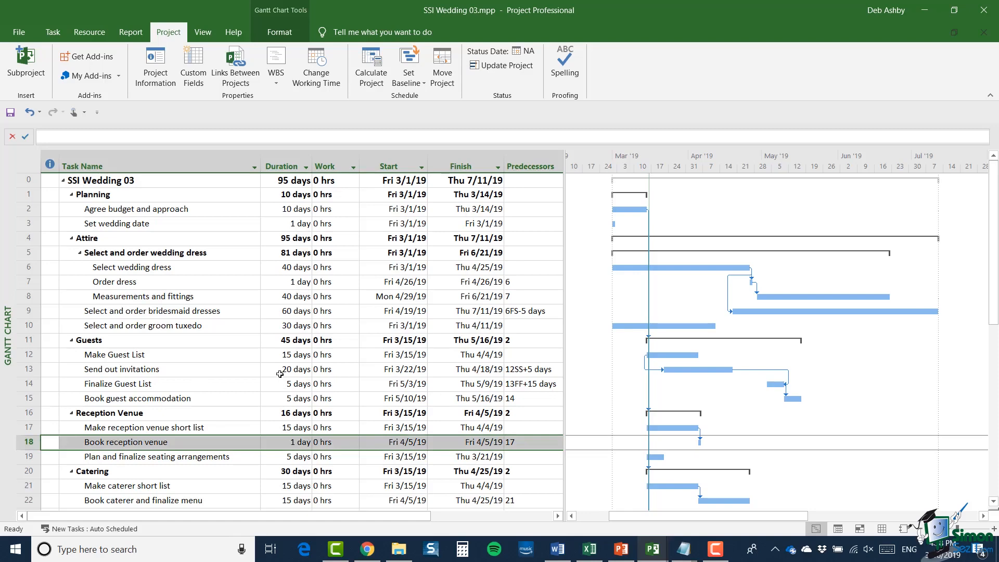
{"action": "scroll", "coordinate": [279, 373], "scroll_direction": "down", "scroll_amount": 7}
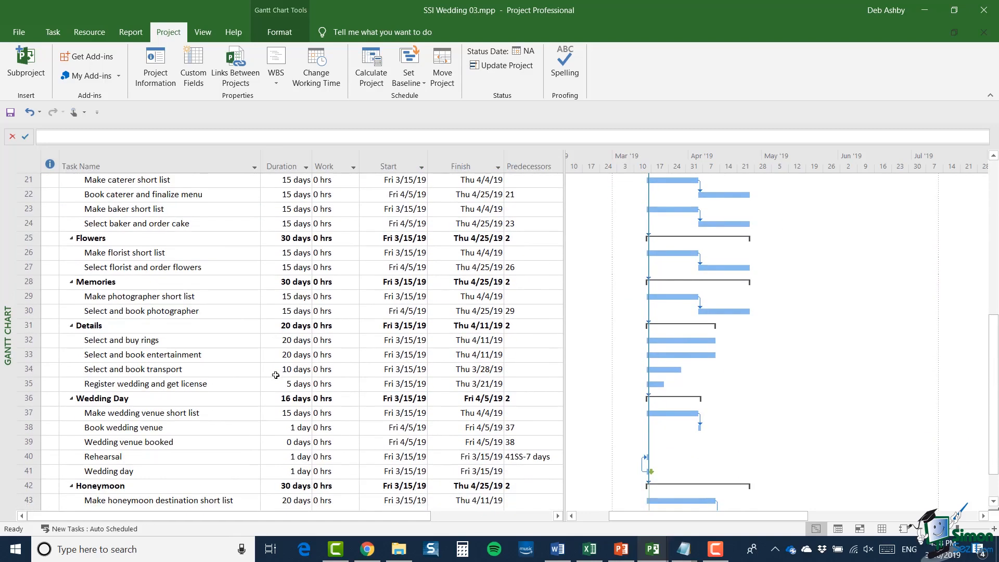
{"action": "scroll", "coordinate": [276, 374], "scroll_direction": "down", "scroll_amount": 2}
{"action": "left_click", "coordinate": [168, 344]}
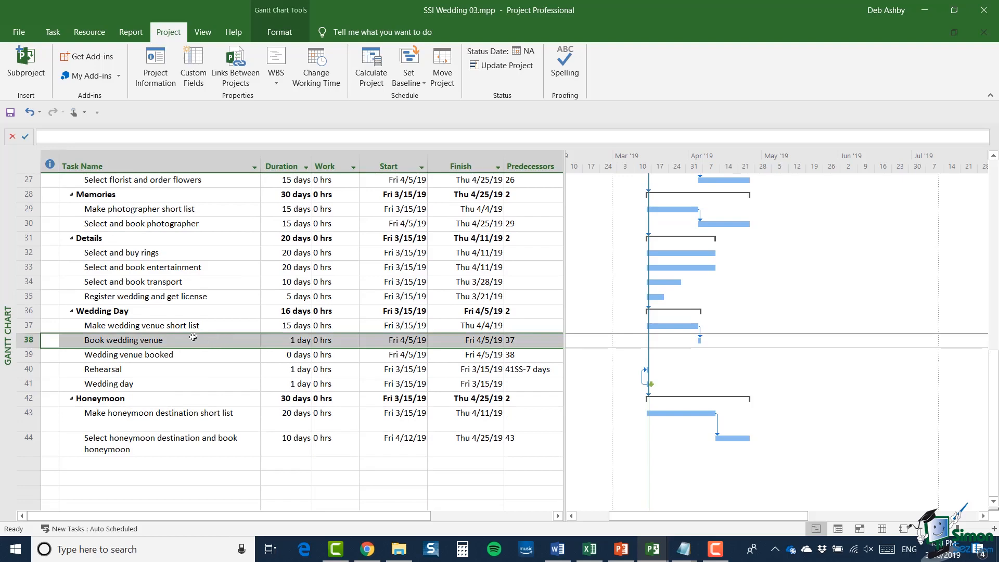
{"action": "scroll", "coordinate": [202, 337], "scroll_direction": "up", "scroll_amount": 8}
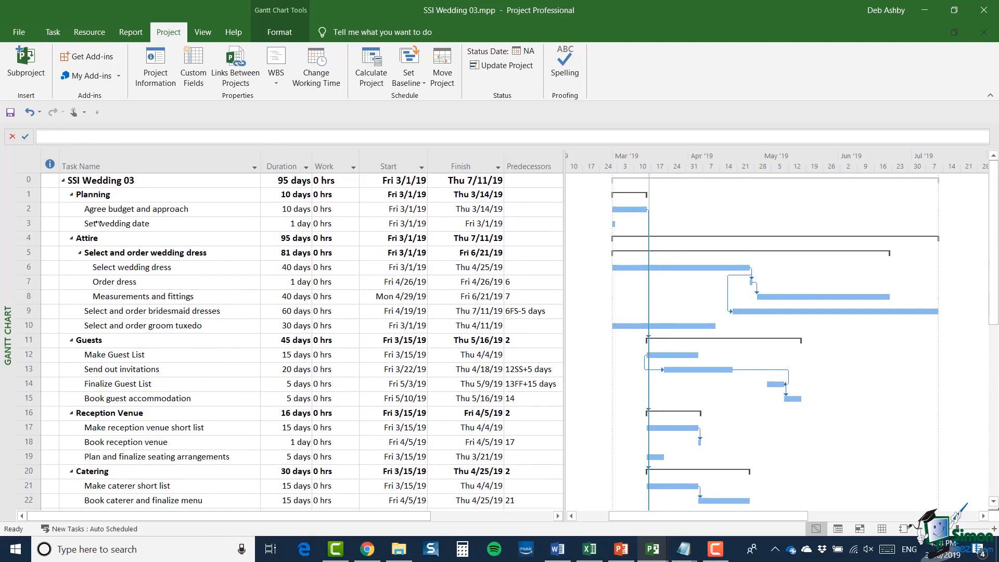
{"action": "left_click", "coordinate": [111, 225]}
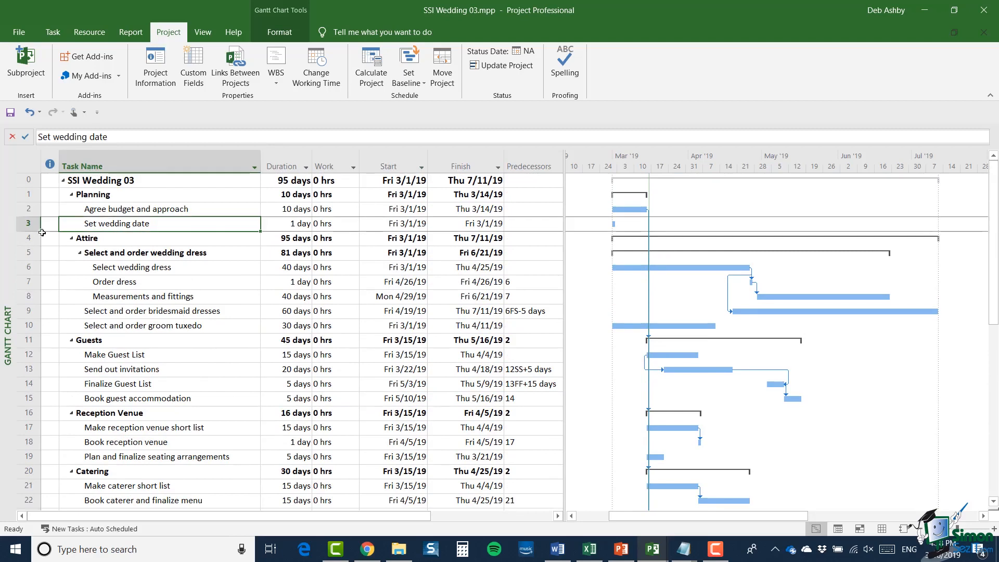
{"action": "left_click", "coordinate": [26, 223]}
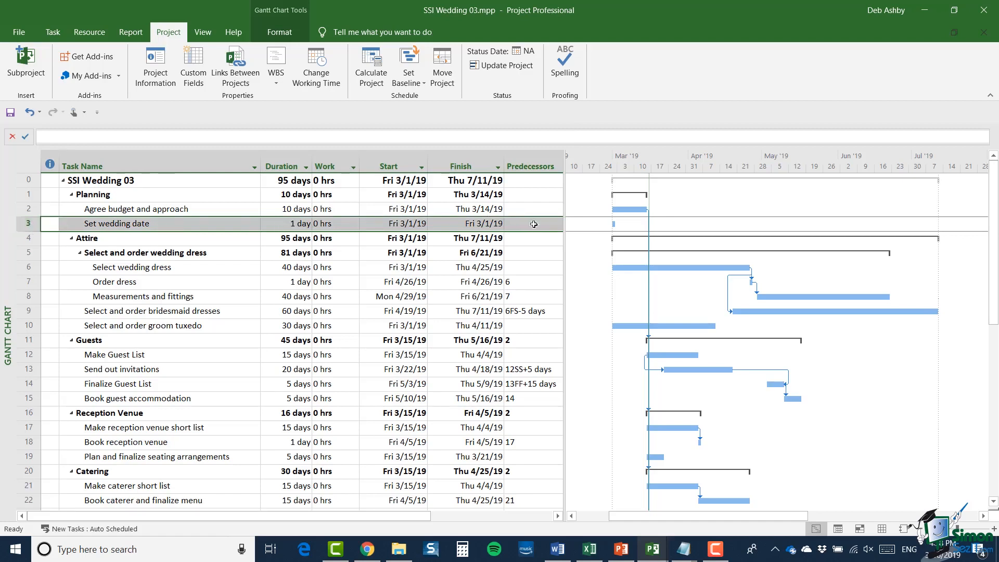
{"action": "left_click_drag", "start_coordinate": [564, 221], "coordinate": [593, 224]}
{"action": "left_click", "coordinate": [551, 225]}
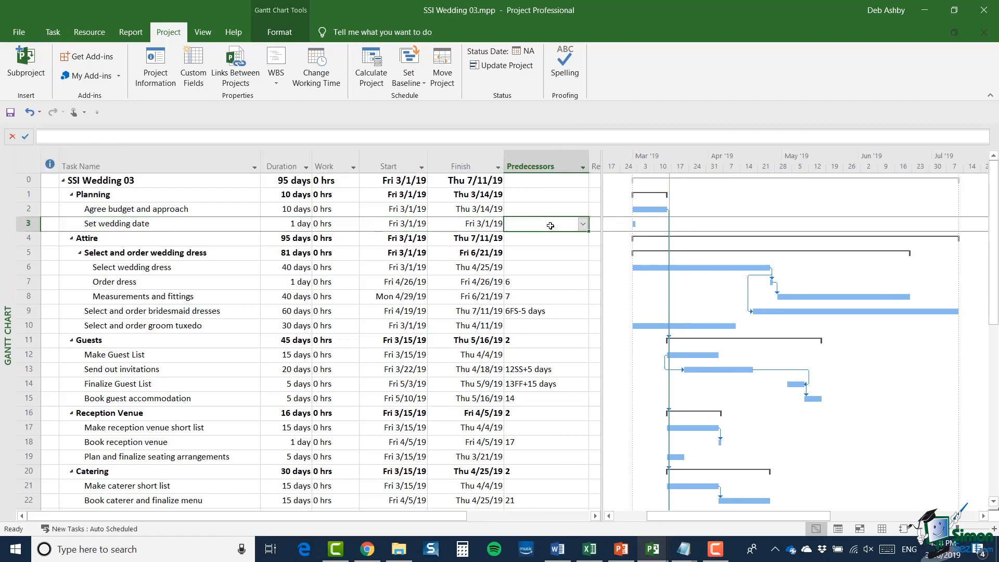
{"action": "type", "text": "18"}
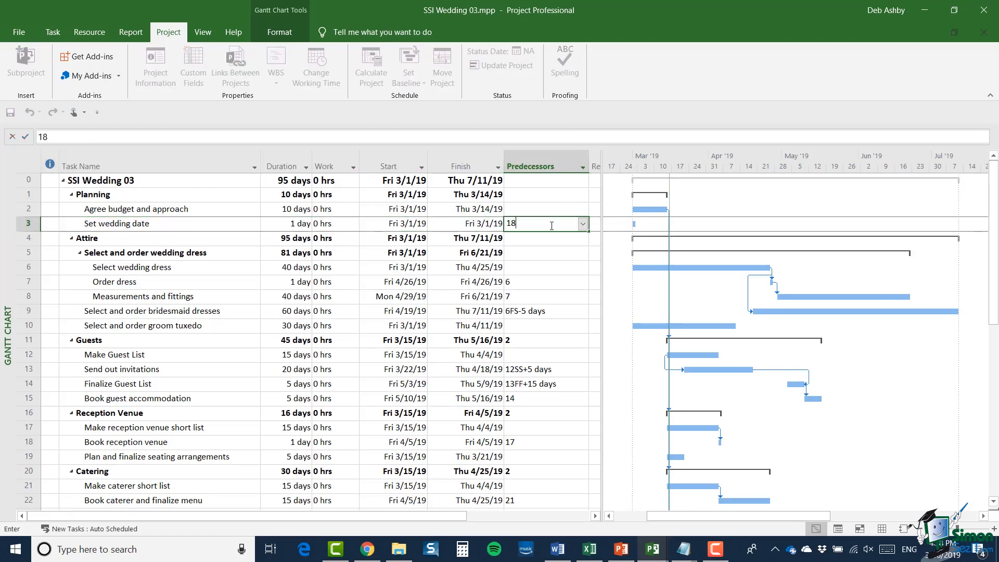
{"action": "type", "text": ",38"}
{"action": "key", "text": "Return"}
{"action": "left_click", "coordinate": [404, 225]}
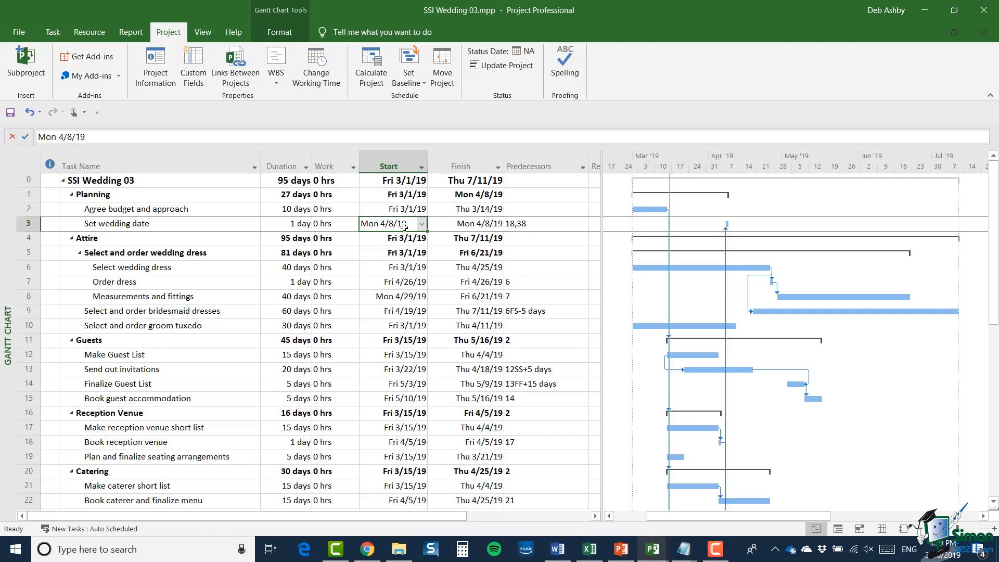
Step: Link Set wedding date to Send out invitations so that the invitations follow the date being set
{"action": "left_click", "coordinate": [29, 223]}
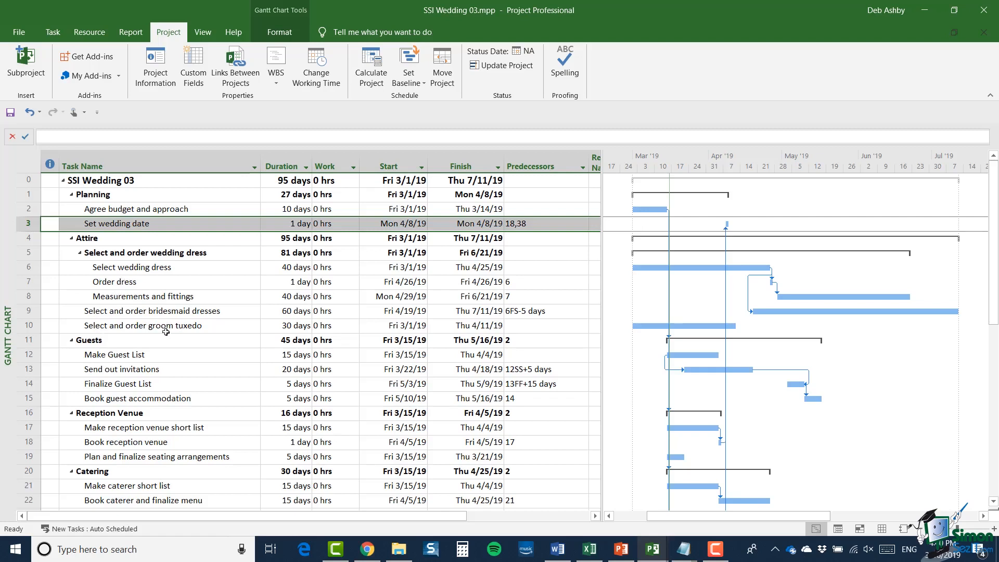
{"action": "left_click", "coordinate": [30, 370], "text": "ctrl"}
{"action": "left_click", "coordinate": [53, 32]}
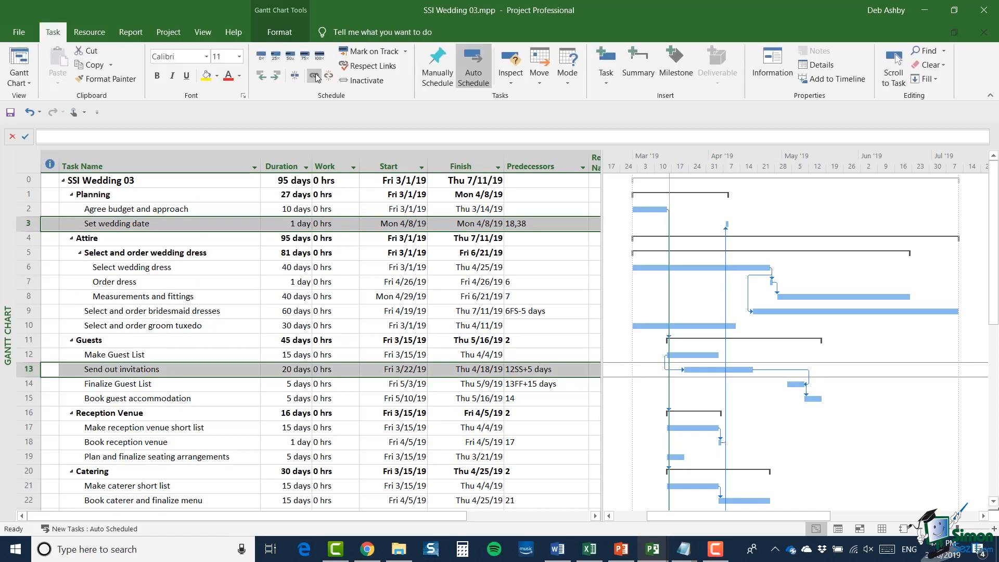
{"action": "left_click", "coordinate": [314, 76]}
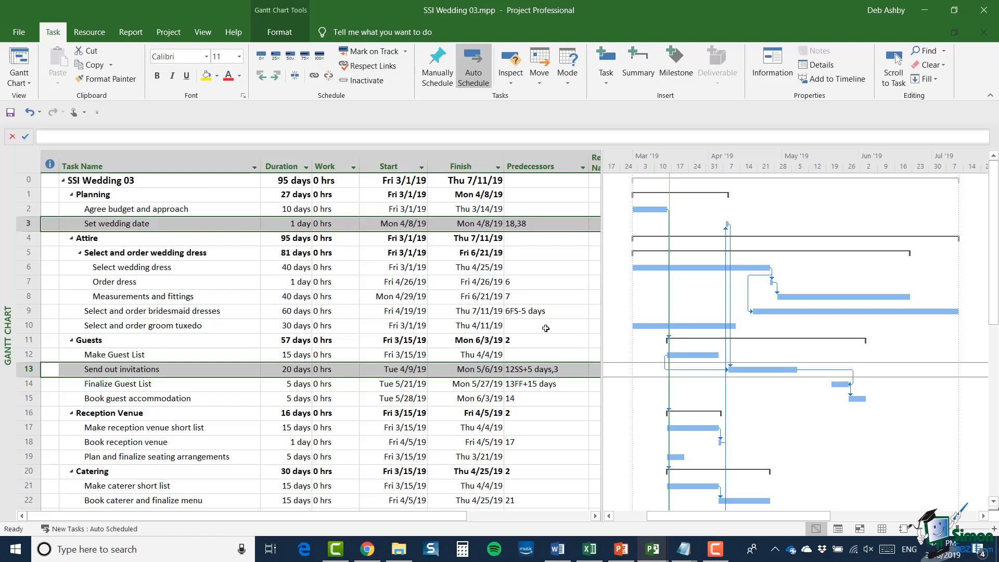
Step: Set task 14, Finalize Guest List, as the predecessor of Plan and finalize seating arrangements
{"action": "left_click", "coordinate": [27, 457]}
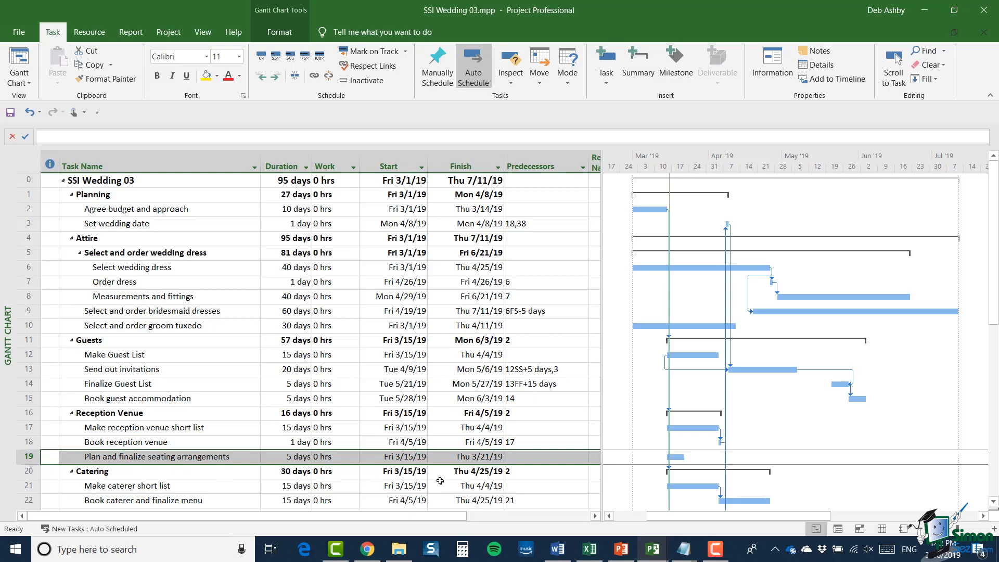
{"action": "left_click", "coordinate": [537, 458]}
{"action": "type", "text": "14"}
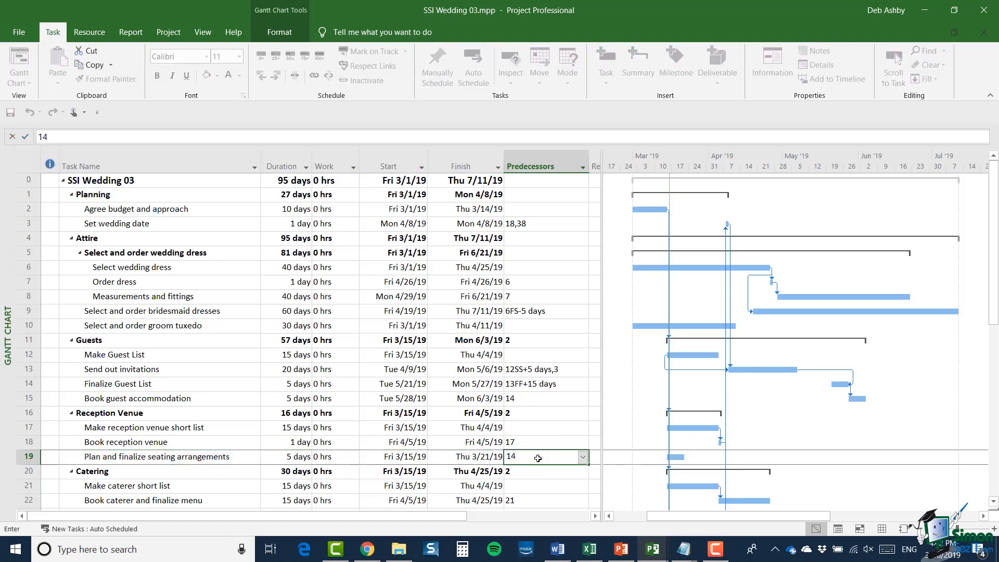
{"action": "key", "text": "Return"}
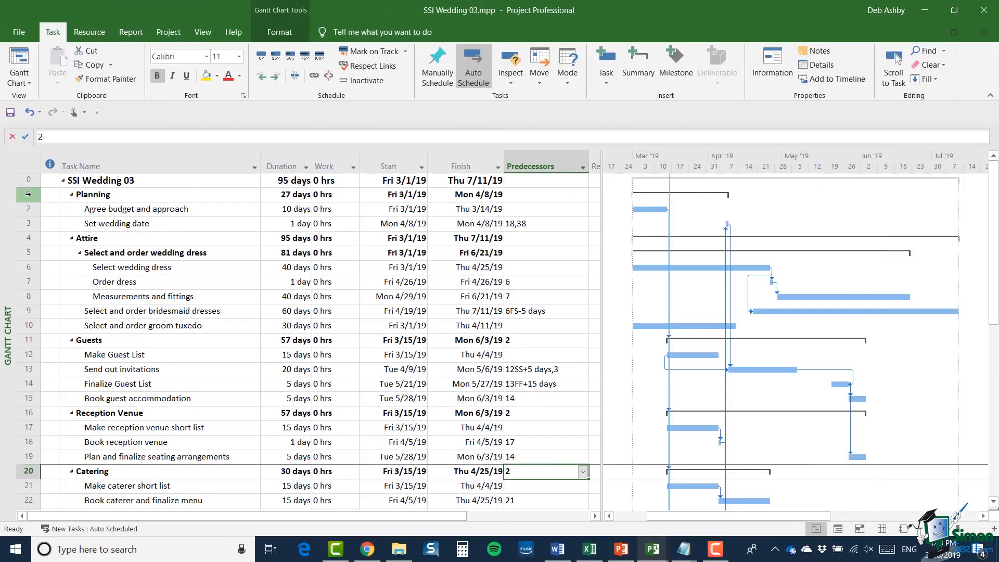
Step: Insert a new task above the Planning summary task
{"action": "left_click", "coordinate": [30, 194]}
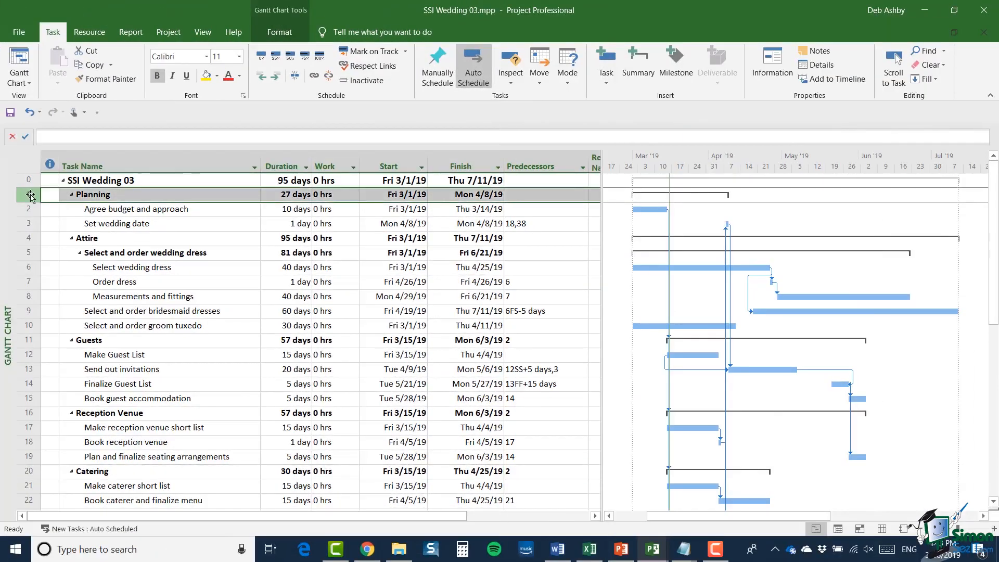
{"action": "right_click", "coordinate": [29, 194]}
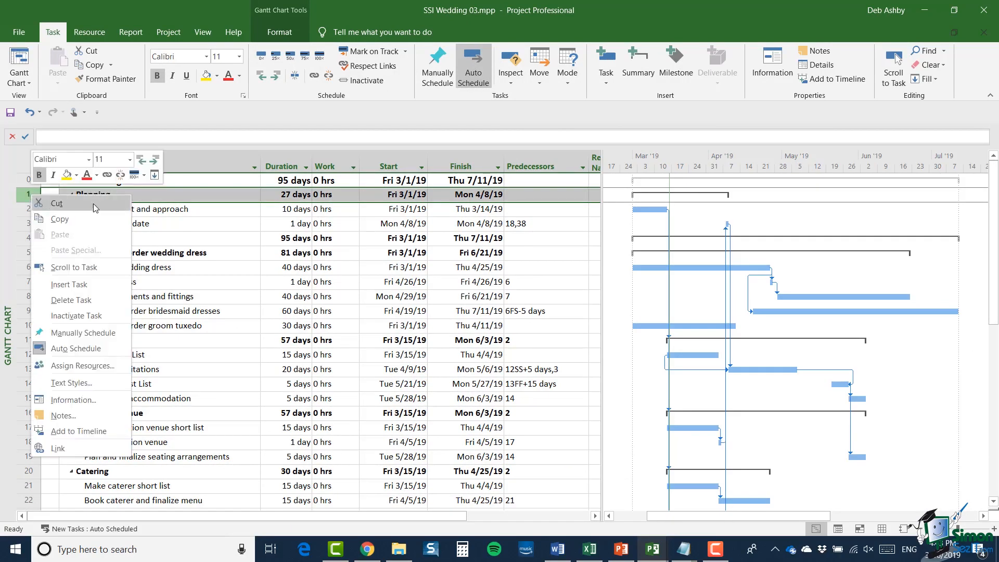
{"action": "left_click", "coordinate": [82, 284]}
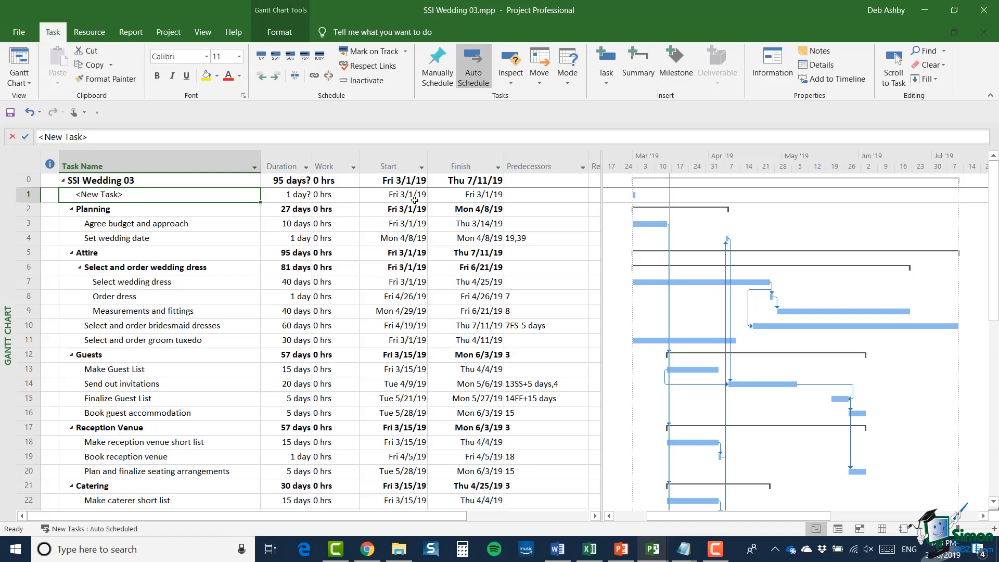
Step: Examine the constraint types available in the new task's advanced information, choosing As Soon As Possible
{"action": "double_click", "coordinate": [129, 197]}
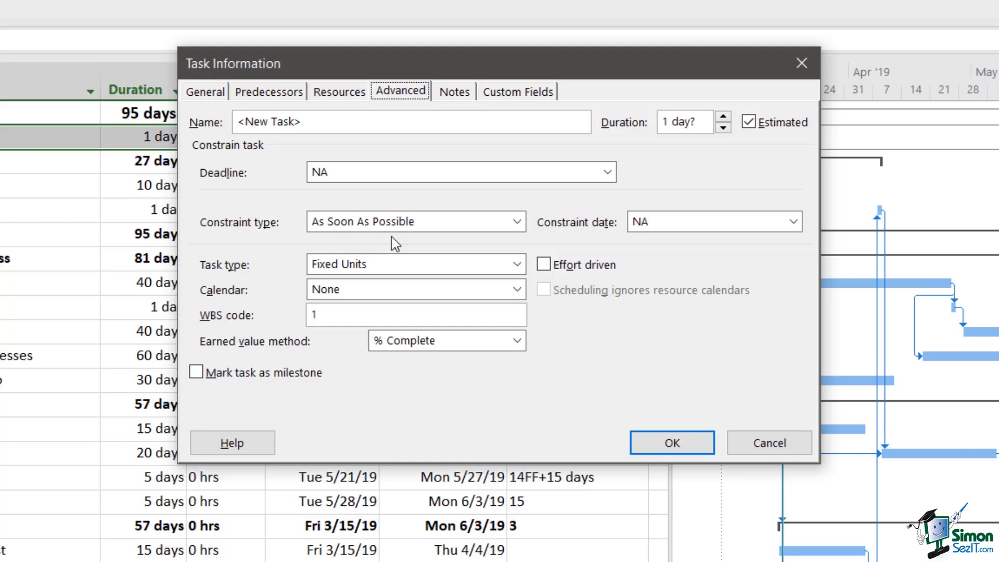
{"action": "left_click", "coordinate": [517, 221]}
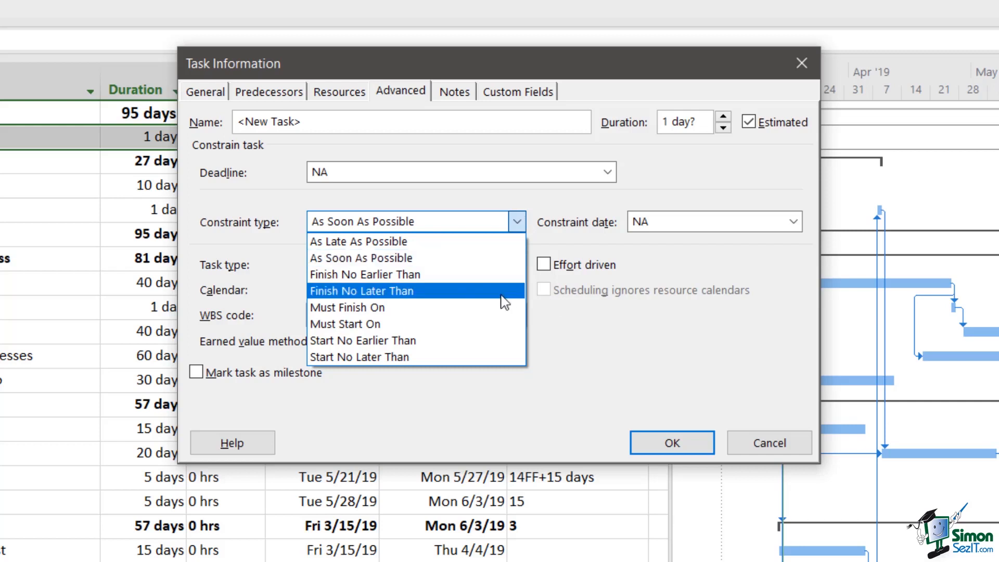
{"action": "left_click", "coordinate": [456, 255]}
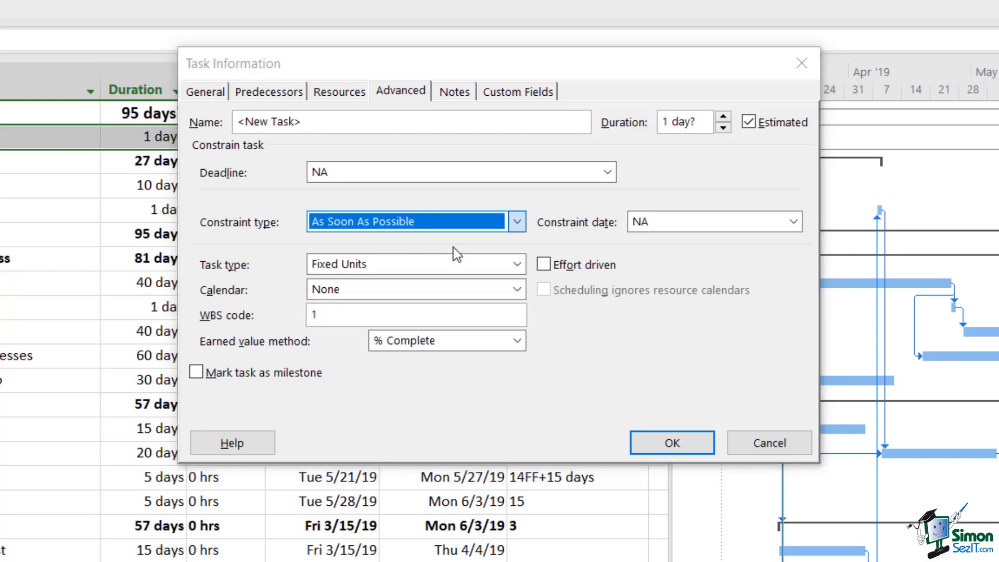
{"action": "left_click", "coordinate": [522, 225]}
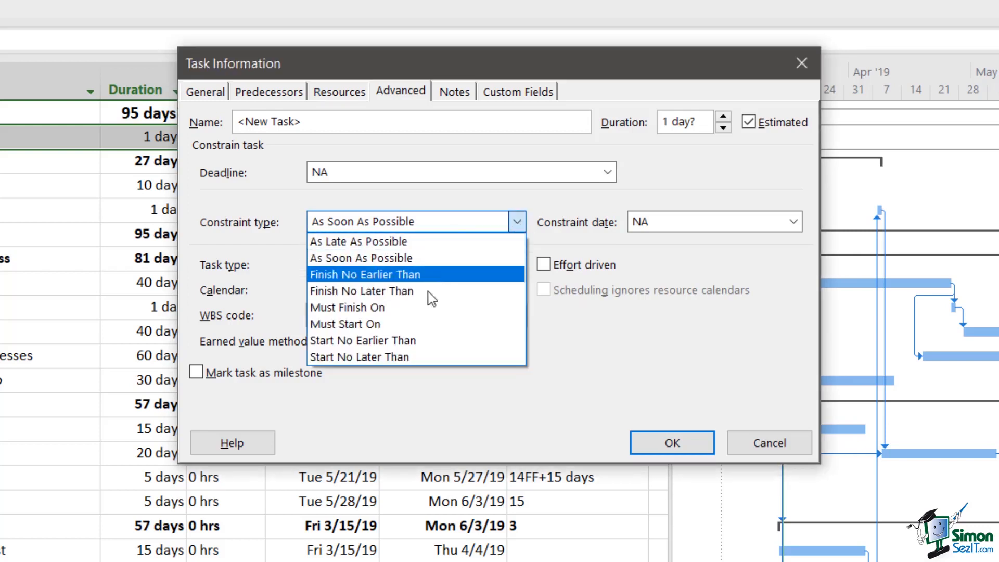
{"action": "left_click", "coordinate": [433, 258]}
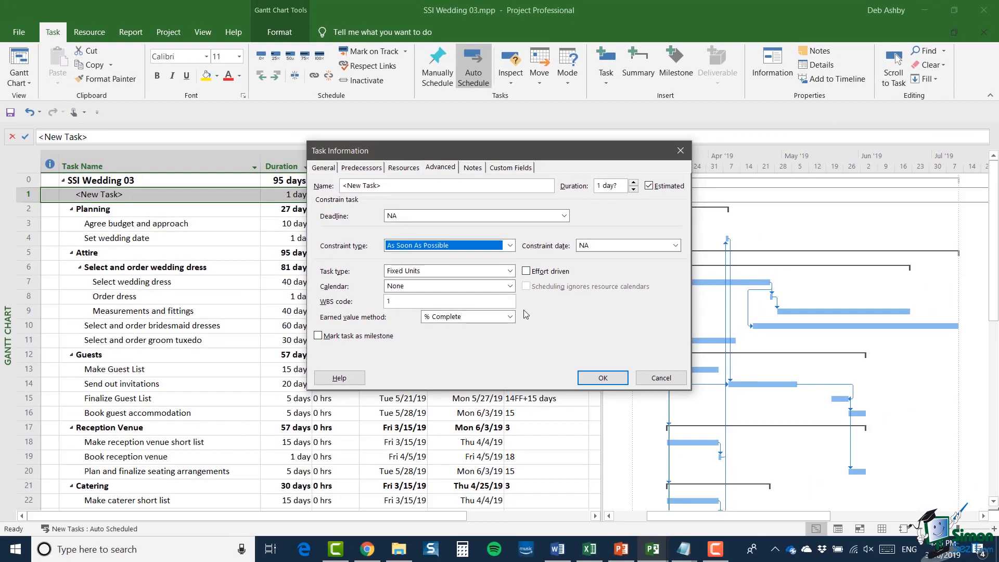
{"action": "key", "text": "Return"}
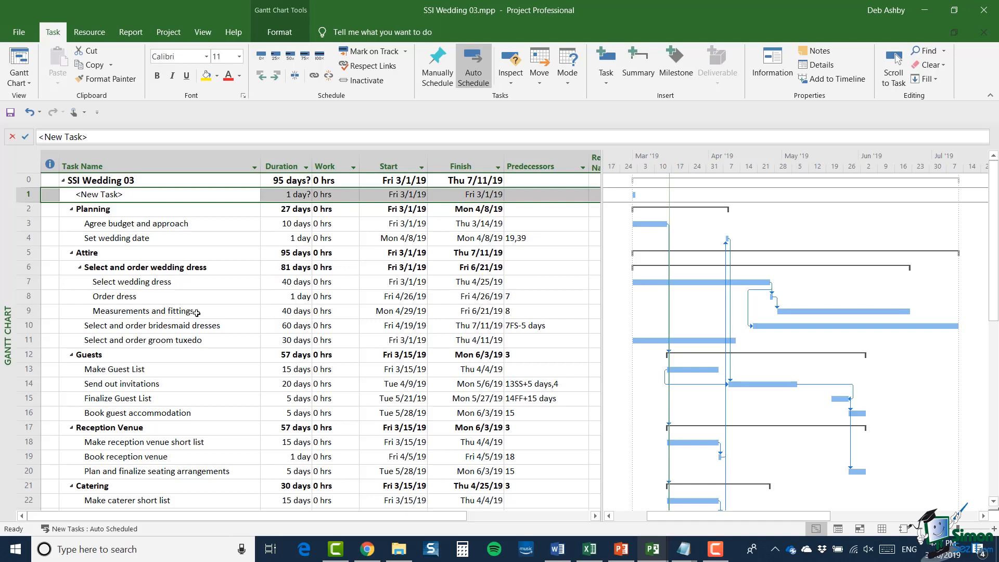
Step: Constrain the Select and order bridesmaid dresses task to Start No Earlier Than Wed 5/1/19
{"action": "left_click", "coordinate": [30, 325]}
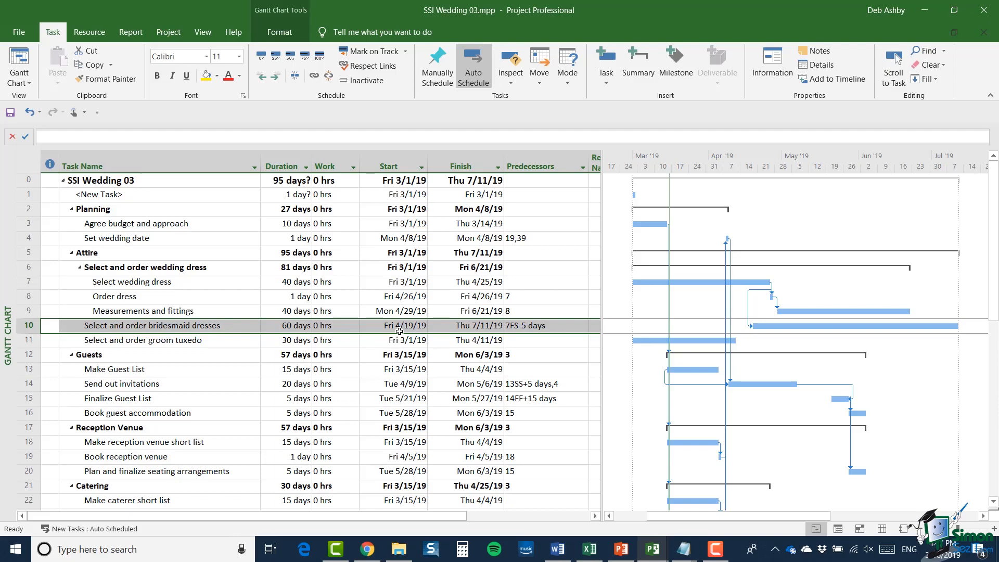
{"action": "double_click", "coordinate": [221, 326]}
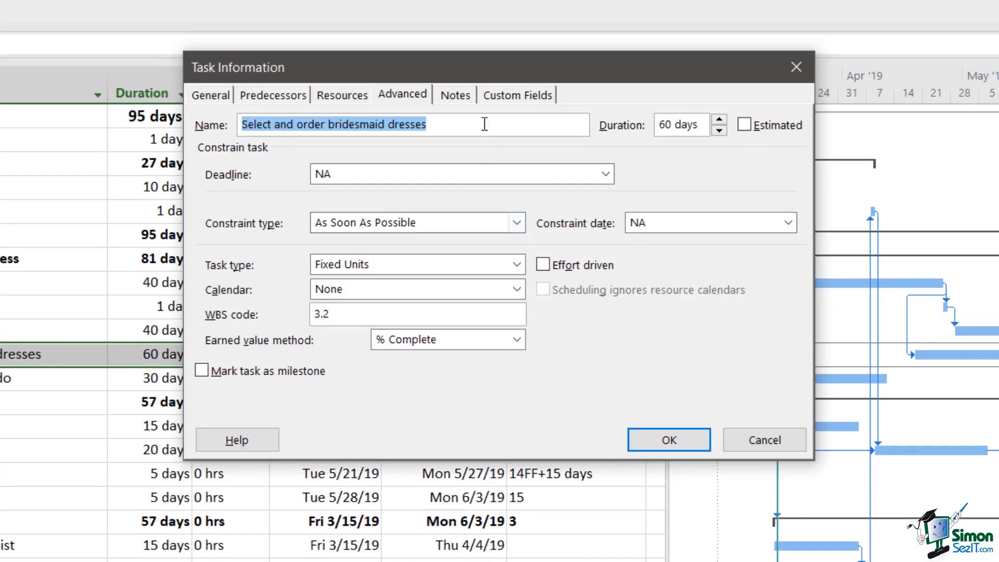
{"action": "left_click", "coordinate": [401, 97]}
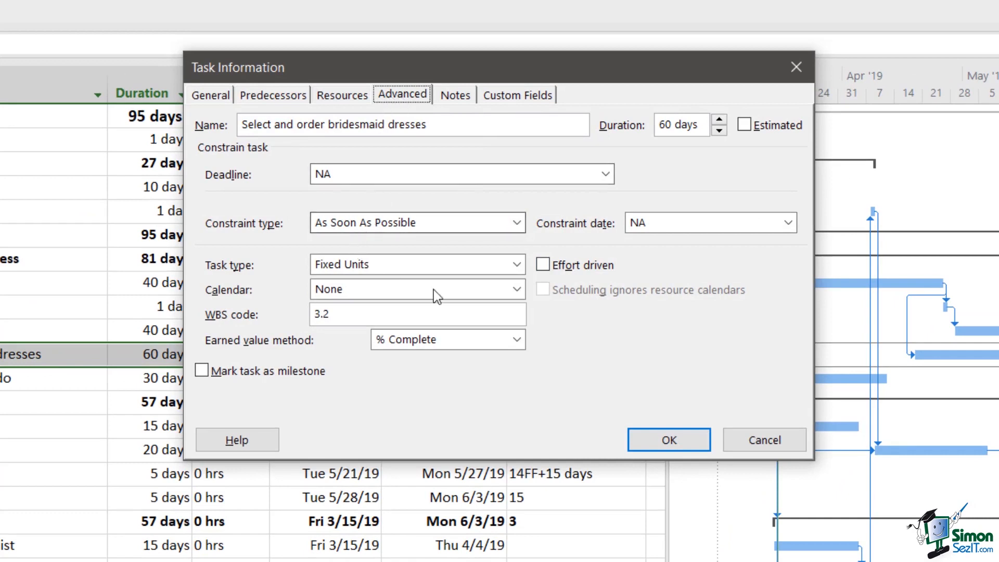
{"action": "left_click", "coordinate": [517, 221]}
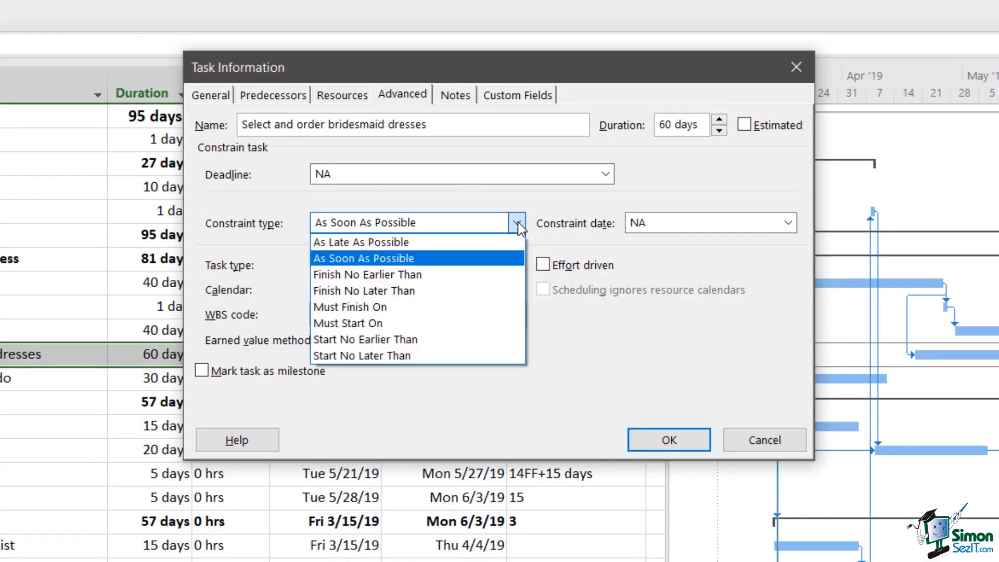
{"action": "left_click", "coordinate": [469, 339]}
{"action": "left_click", "coordinate": [788, 222]}
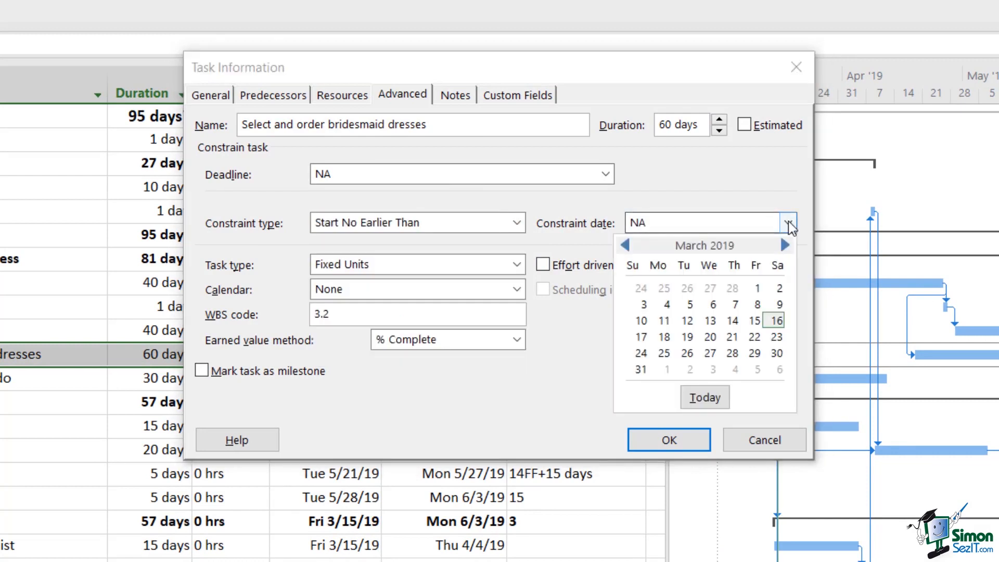
{"action": "left_click", "coordinate": [784, 245]}
{"action": "left_click", "coordinate": [784, 245]}
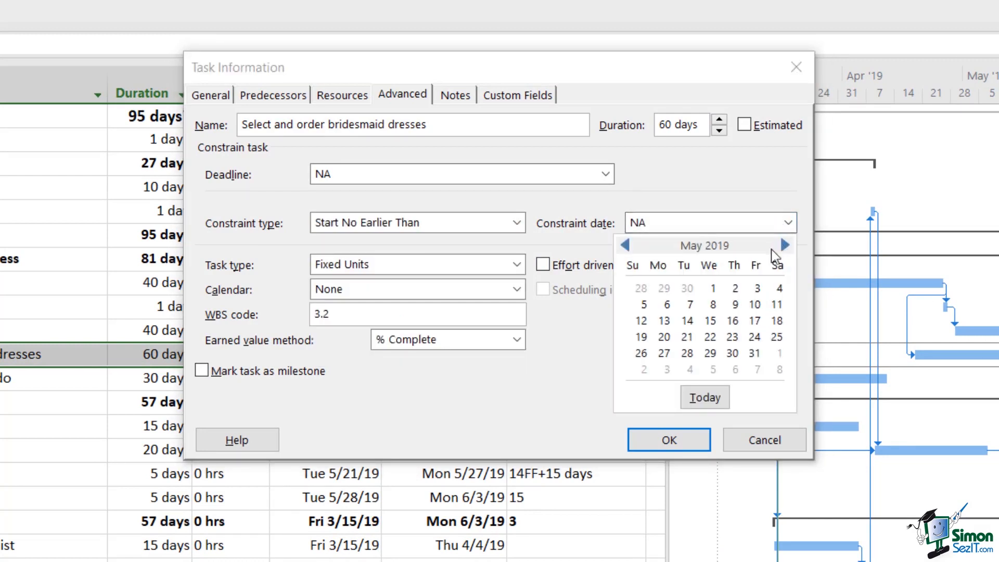
{"action": "left_click", "coordinate": [712, 287]}
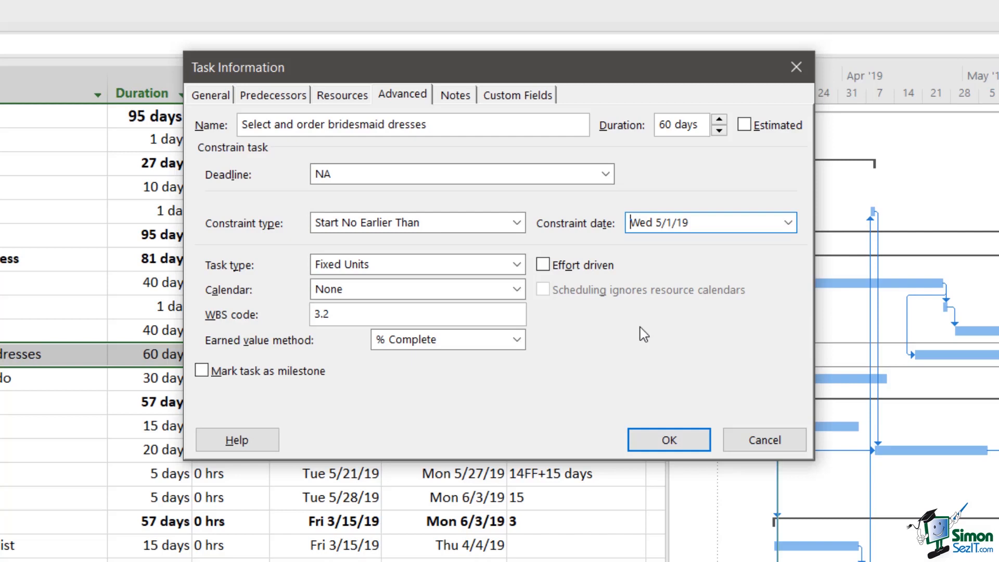
Step: Add a note to the bridesmaid dresses task saying that the named person is out of the country until May 1st 2019, and save it
{"action": "left_click", "coordinate": [447, 97]}
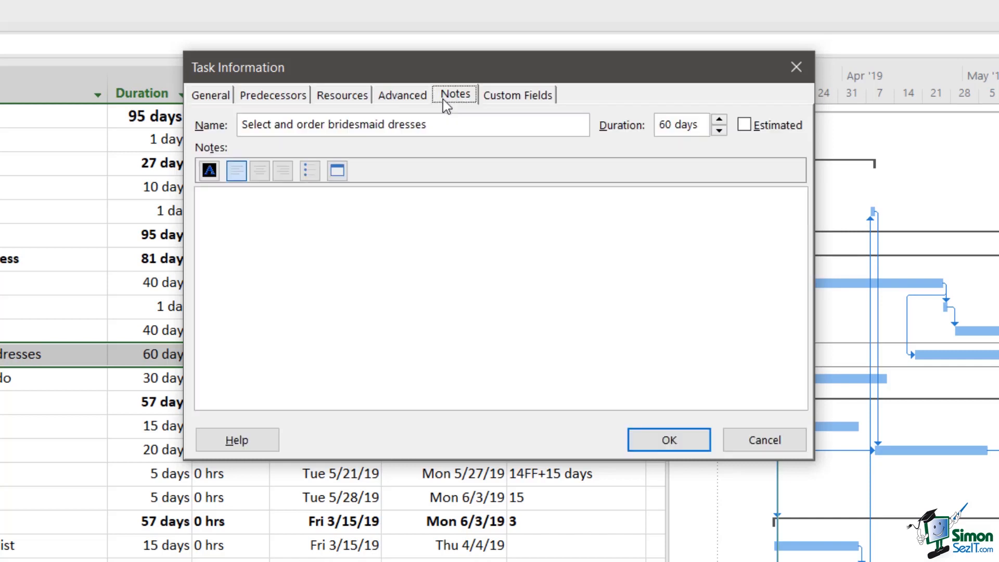
{"action": "left_click", "coordinate": [219, 209]}
{"action": "type", "text": "Jane out of the co"}
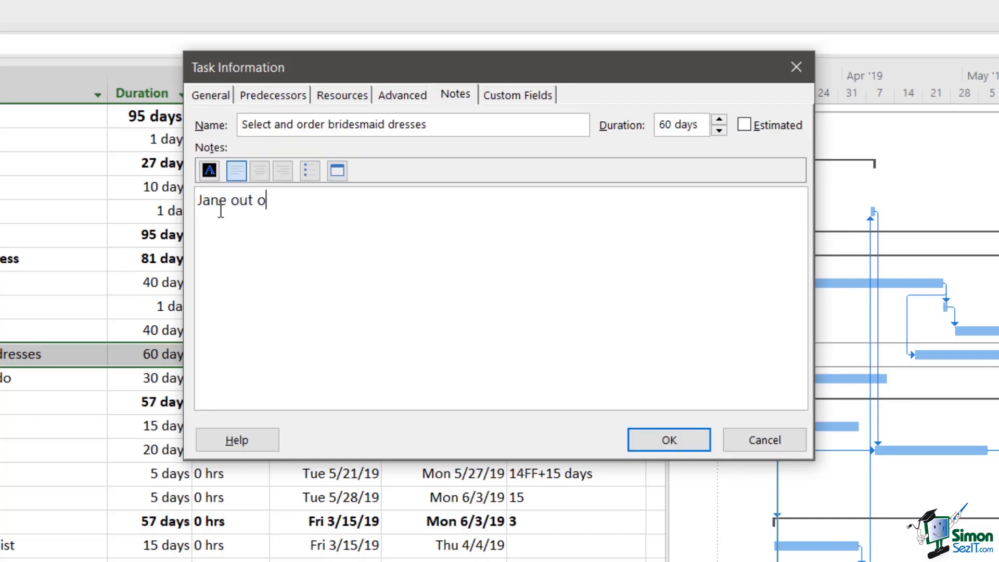
{"action": "type", "text": "untry un"}
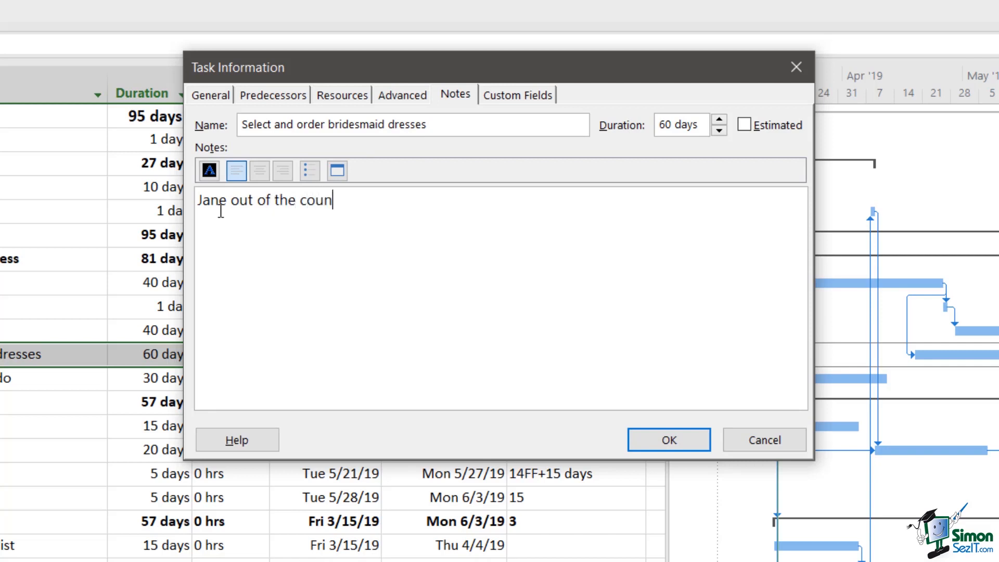
{"action": "type", "text": "til May 1s"}
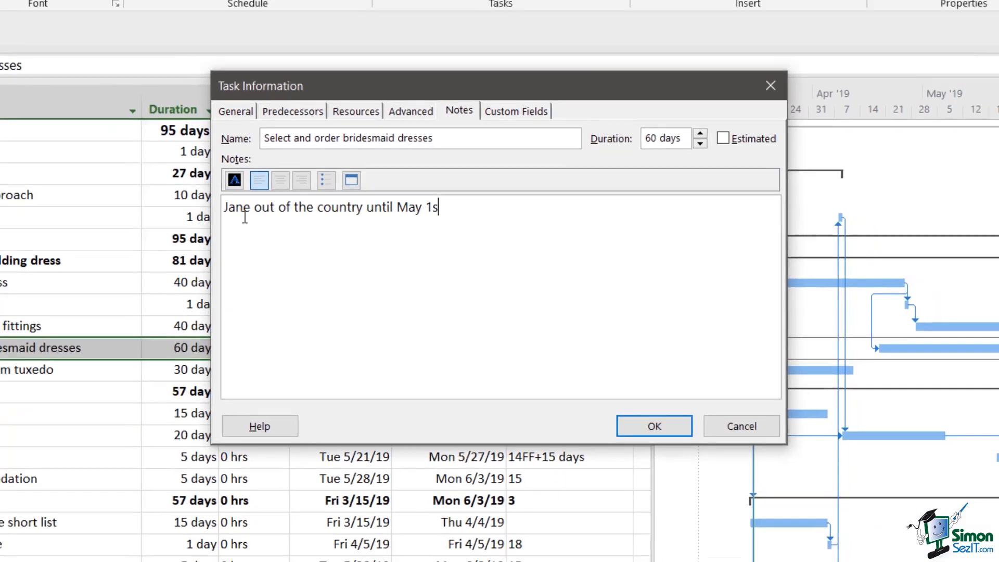
{"action": "type", "text": "t 2019"}
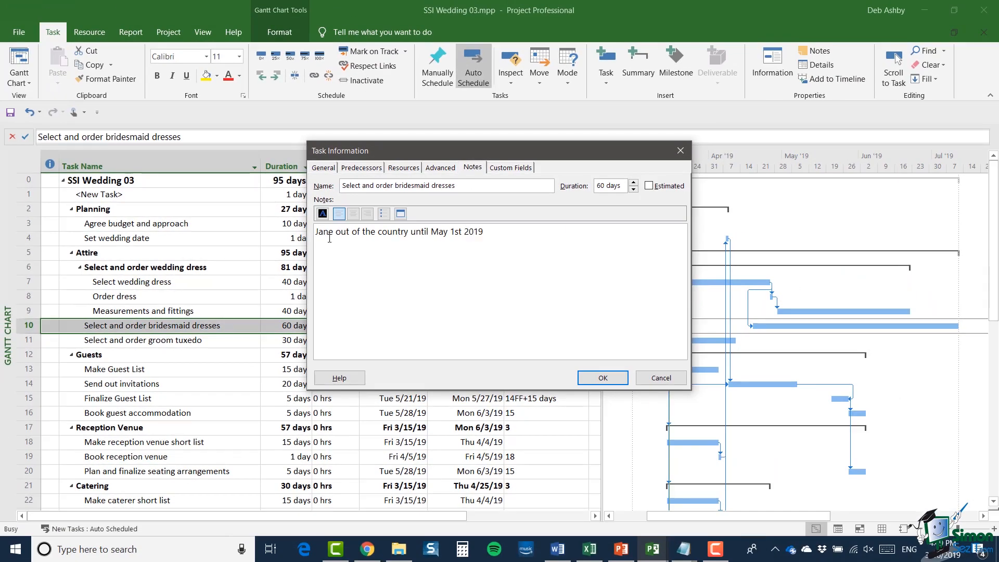
{"action": "left_click", "coordinate": [602, 378]}
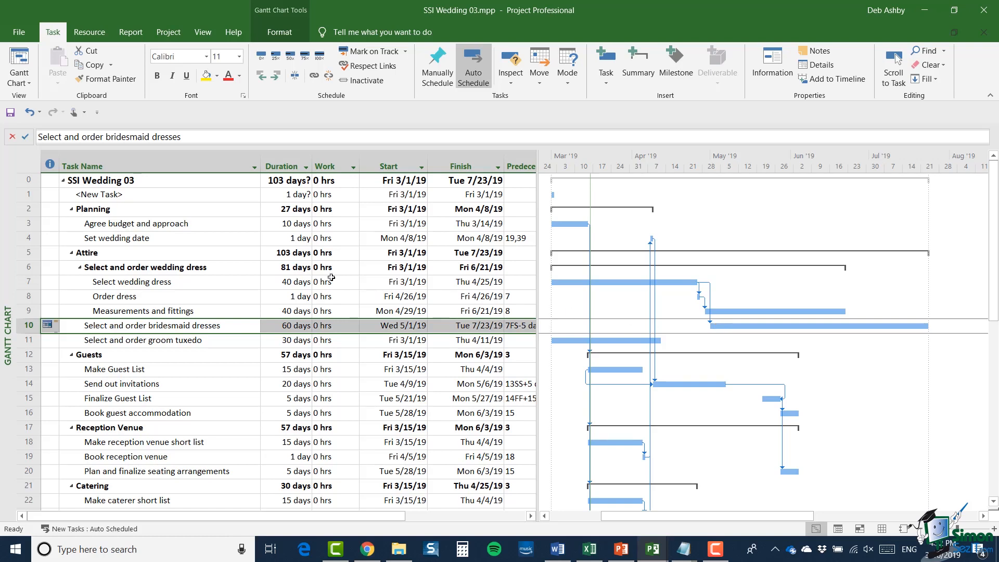
{"action": "left_click", "coordinate": [291, 181]}
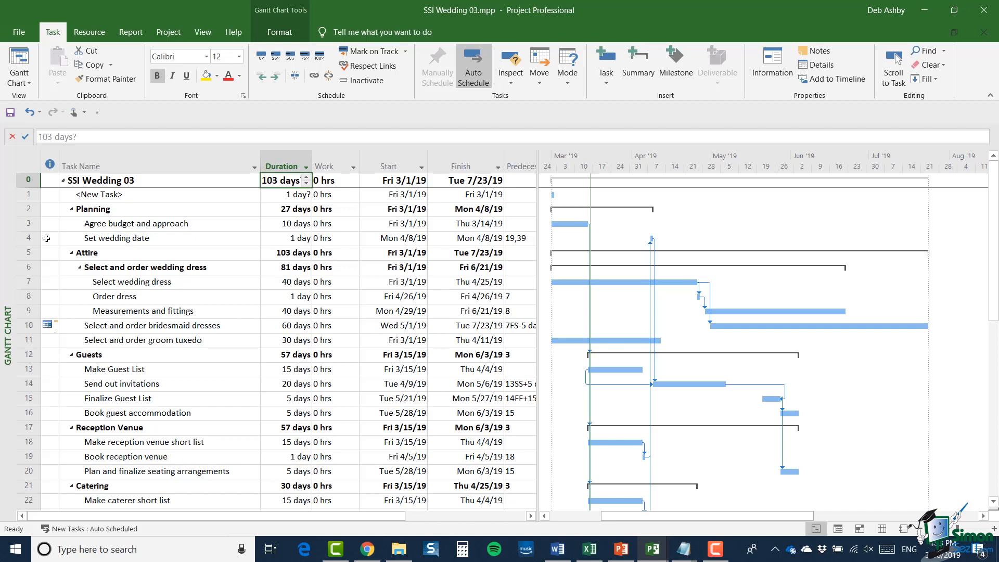
{"action": "left_click", "coordinate": [790, 435]}
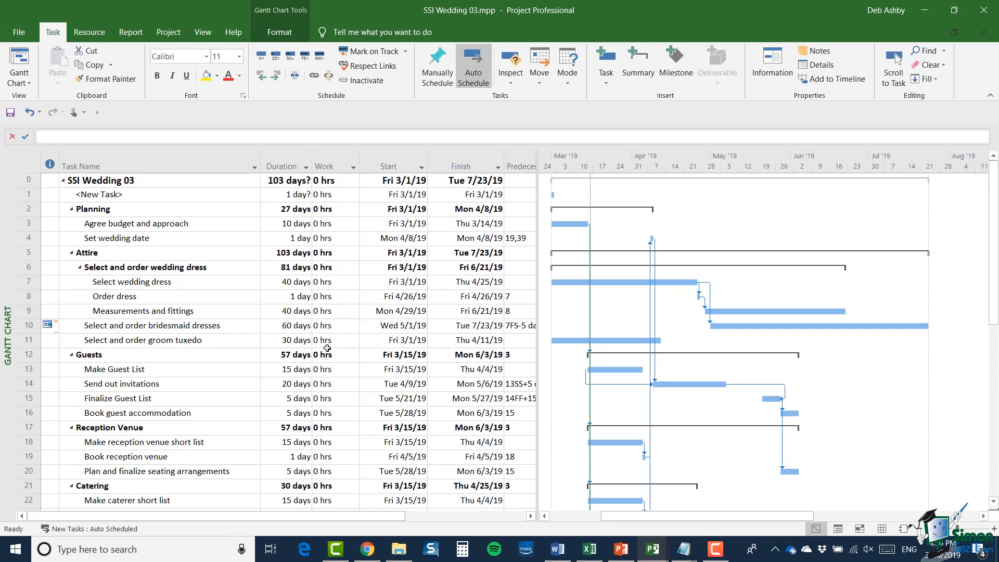
Step: Set the deadline of the Wedding day task, number 41, to September 1, 2019
{"action": "scroll", "coordinate": [344, 334], "scroll_direction": "down", "scroll_amount": 6}
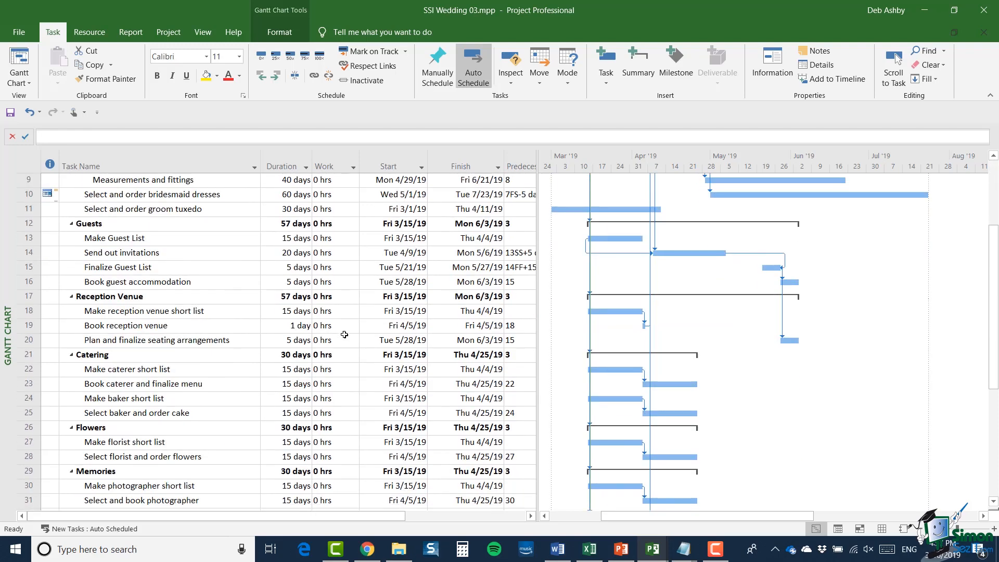
{"action": "scroll", "coordinate": [344, 334], "scroll_direction": "down", "scroll_amount": 4}
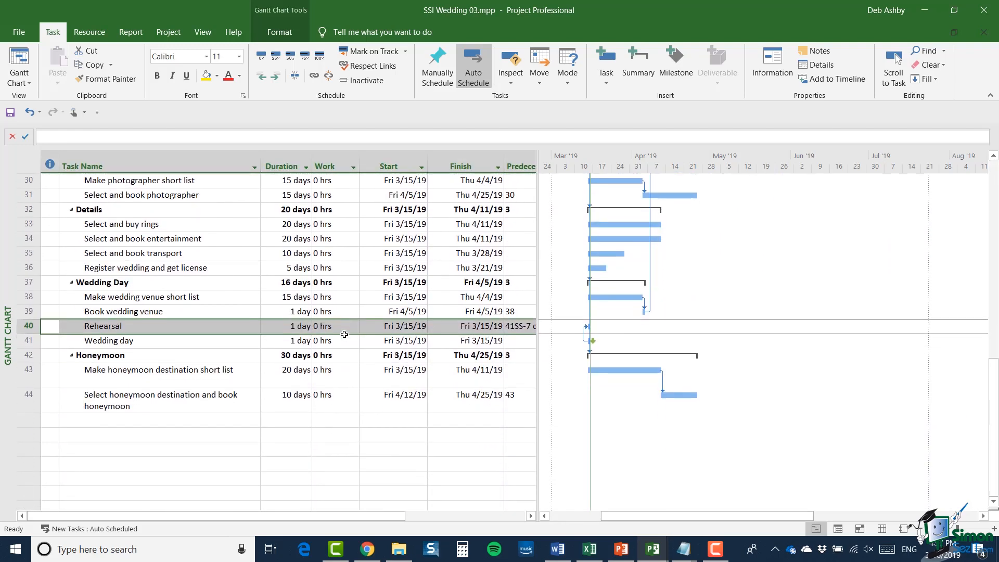
{"action": "left_click", "coordinate": [29, 341]}
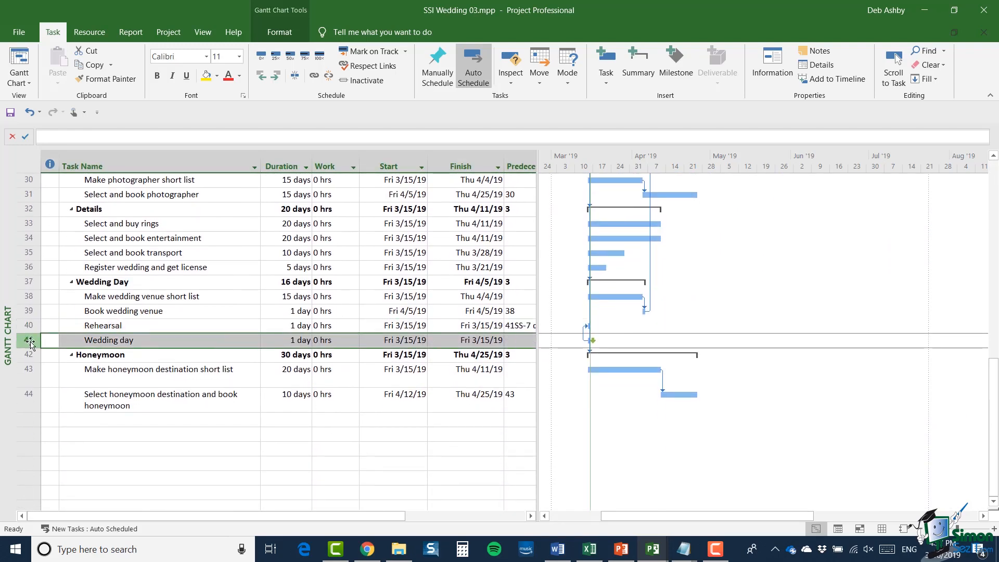
{"action": "left_click", "coordinate": [130, 340]}
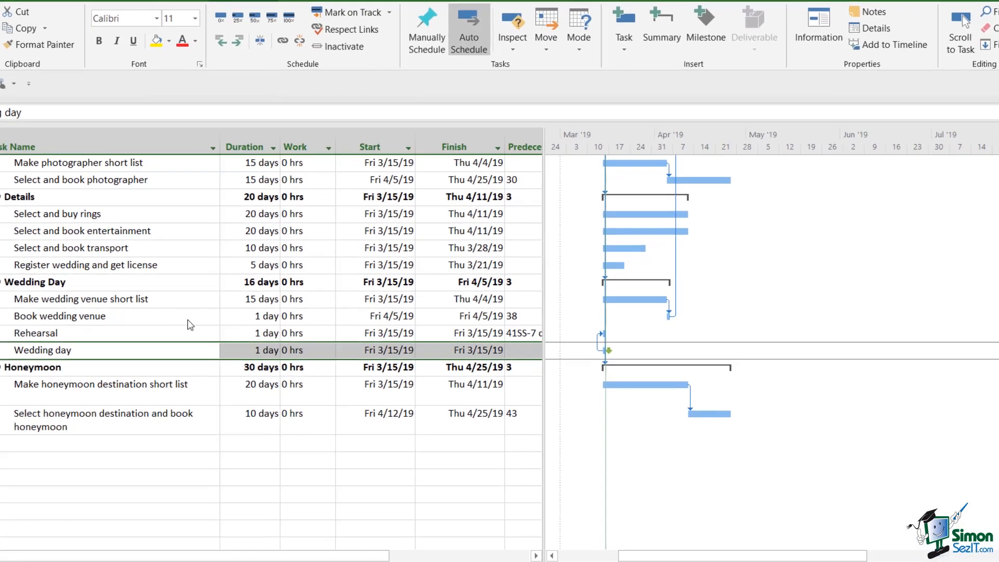
{"action": "key", "text": "shift+F2"}
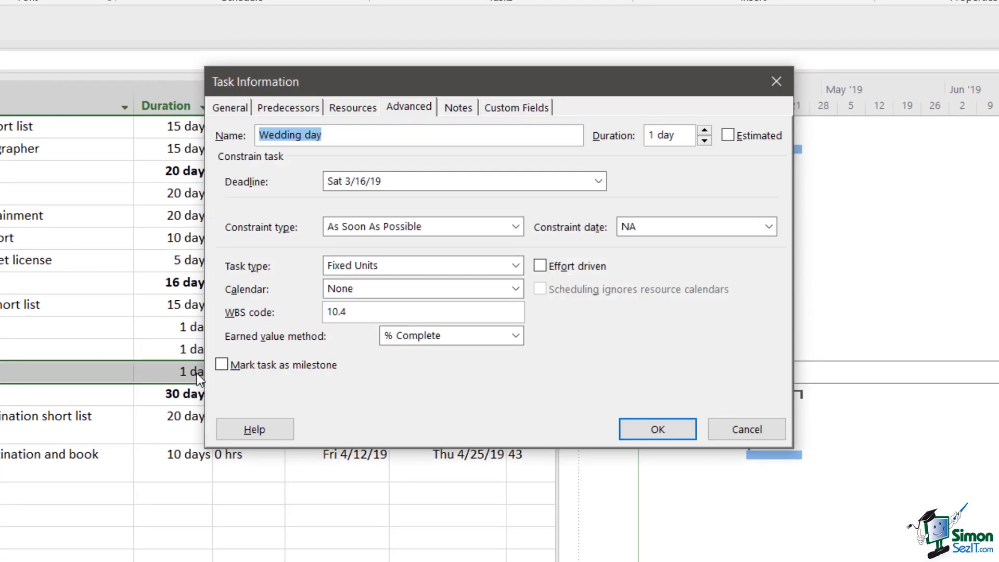
{"action": "left_click", "coordinate": [406, 103]}
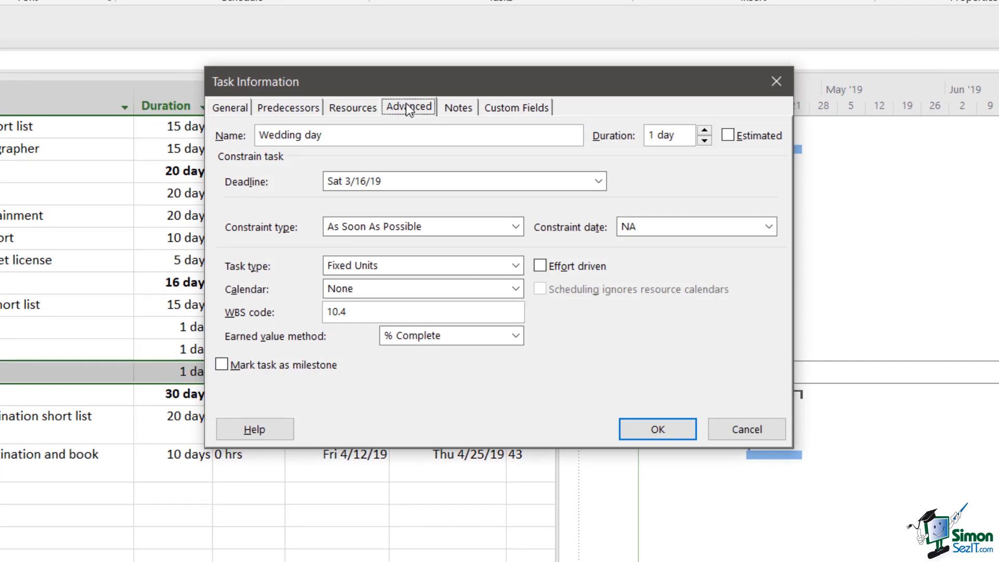
{"action": "left_click", "coordinate": [598, 181]}
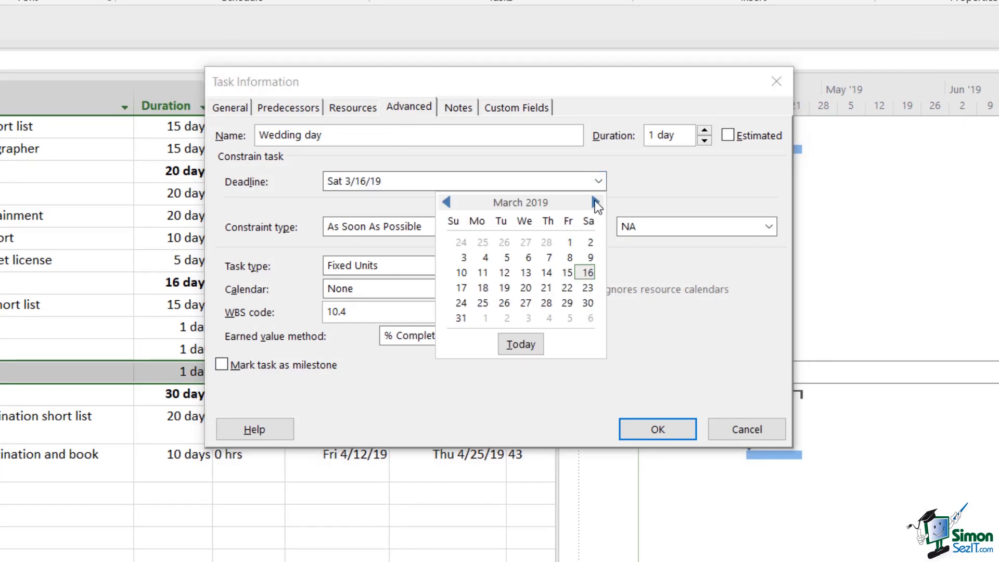
{"action": "left_click", "coordinate": [594, 201]}
{"action": "left_click", "coordinate": [595, 201]}
{"action": "left_click", "coordinate": [594, 201]}
{"action": "left_click", "coordinate": [595, 201]}
{"action": "left_click", "coordinate": [595, 200]}
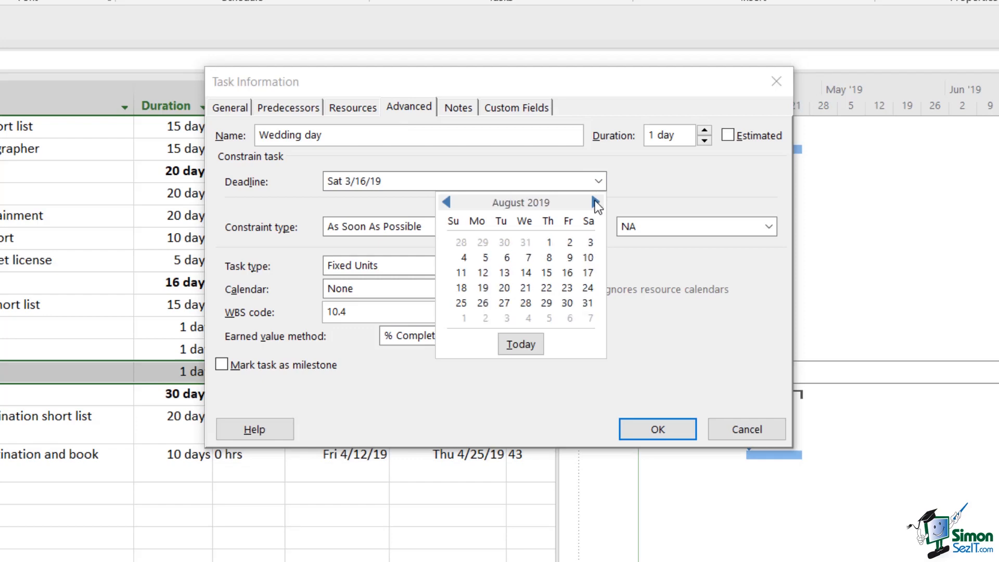
{"action": "left_click", "coordinate": [594, 201]}
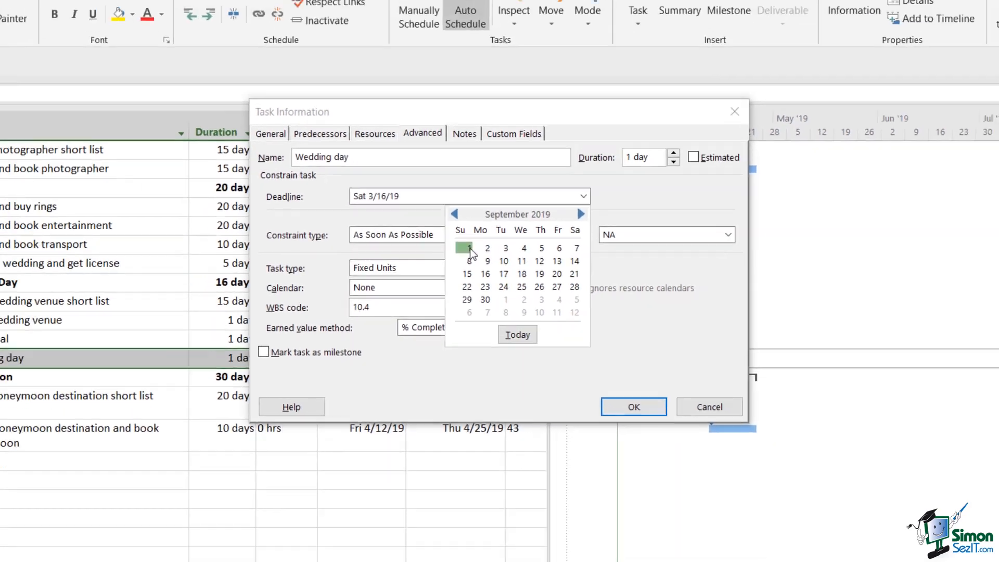
{"action": "left_click", "coordinate": [463, 242]}
{"action": "left_click", "coordinate": [657, 430]}
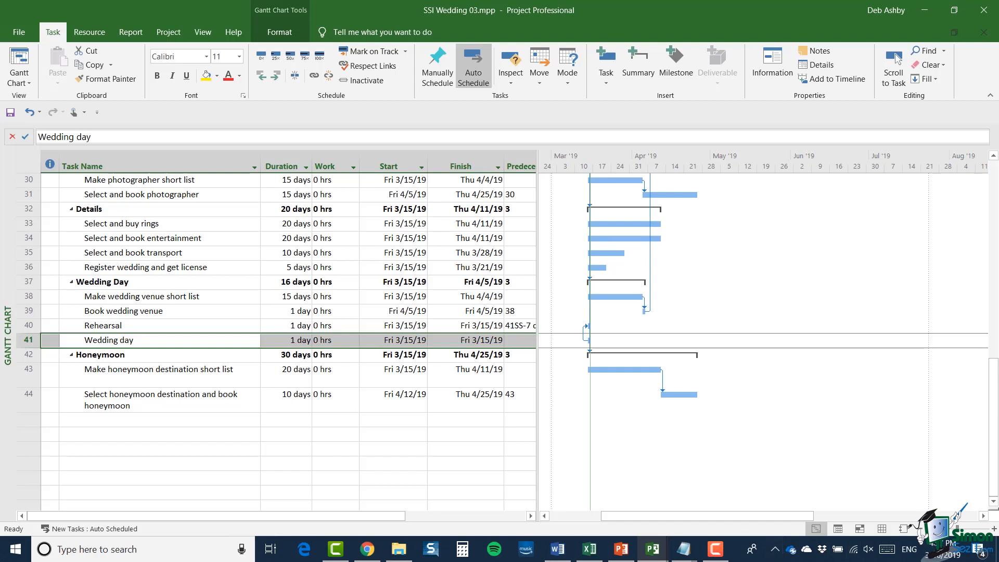
{"action": "left_click", "coordinate": [920, 529]}
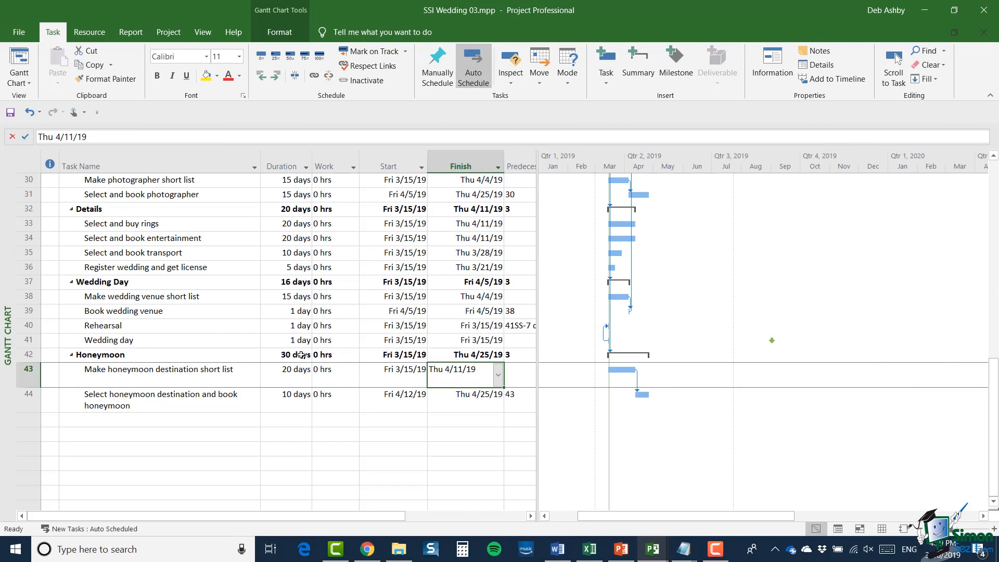
Step: Change the project's scheduling options so that auto scheduled tasks are scheduled on the Current Date
{"action": "left_click", "coordinate": [20, 35]}
{"action": "left_click", "coordinate": [30, 308]}
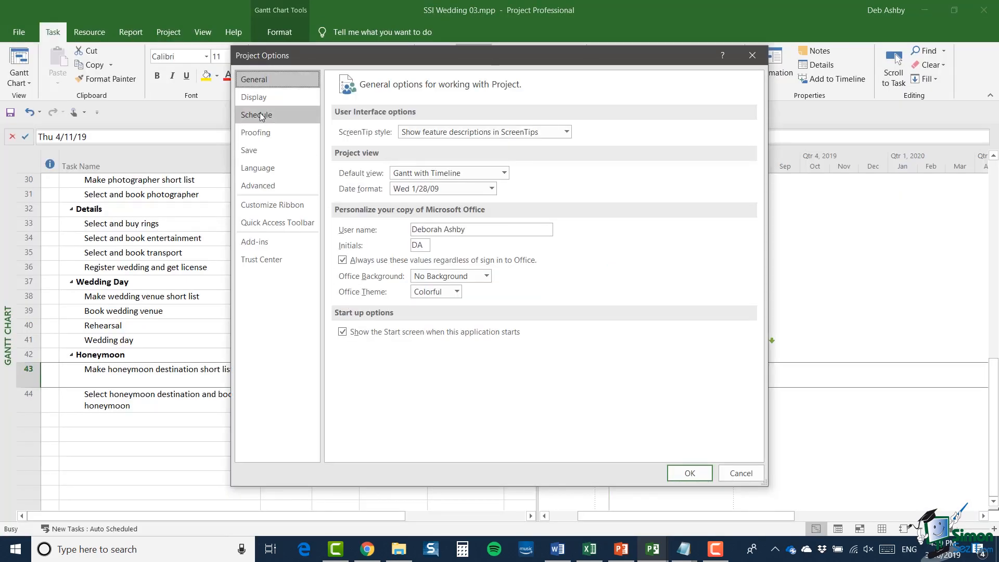
{"action": "left_click", "coordinate": [261, 116]}
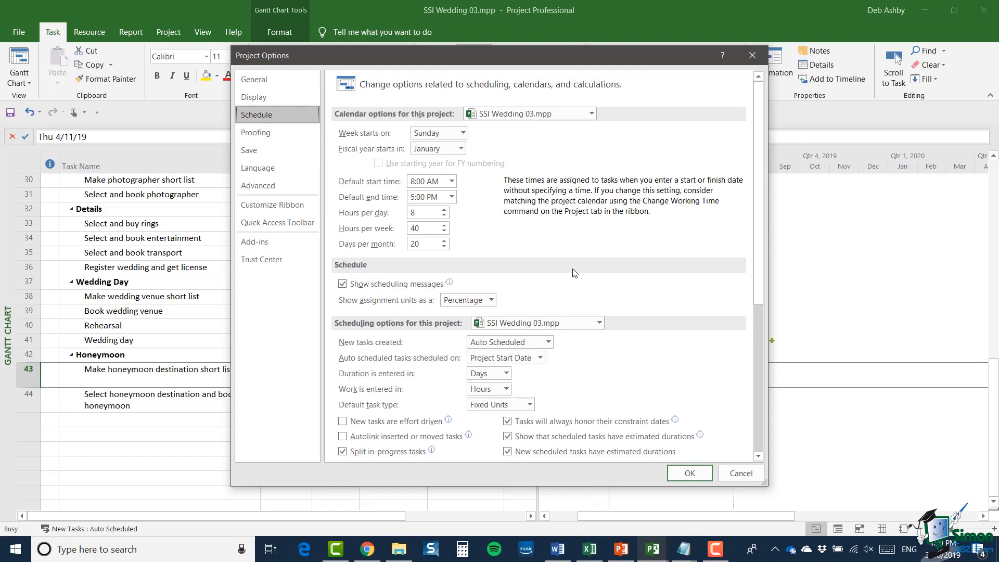
{"action": "scroll", "coordinate": [535, 355], "scroll_direction": "down", "scroll_amount": 3}
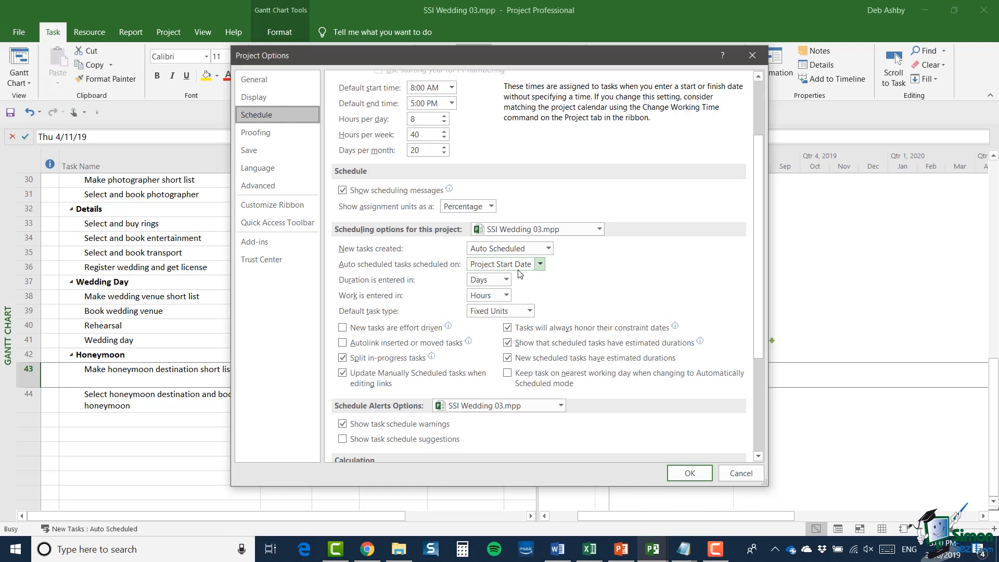
{"action": "left_click", "coordinate": [541, 264]}
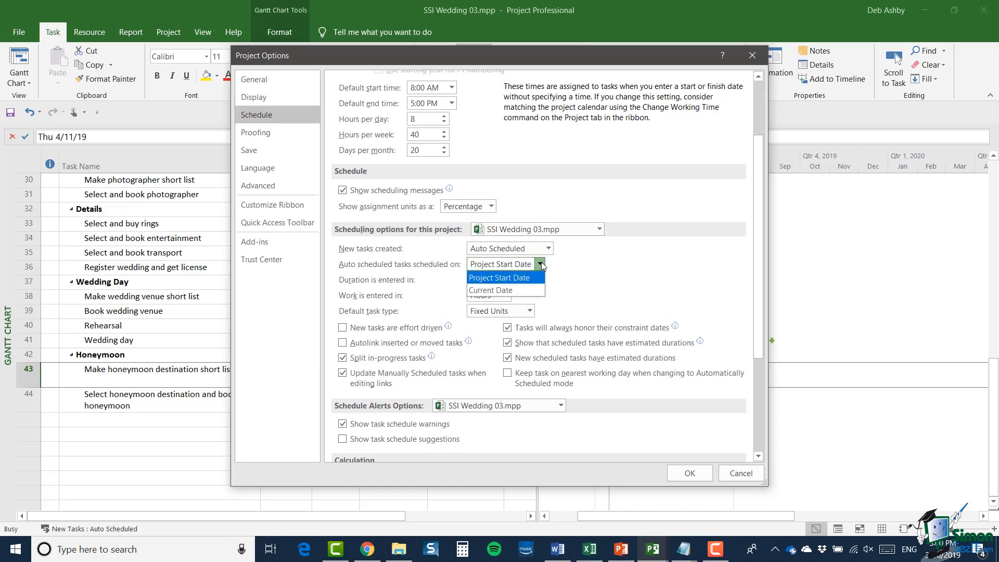
{"action": "left_click", "coordinate": [491, 289]}
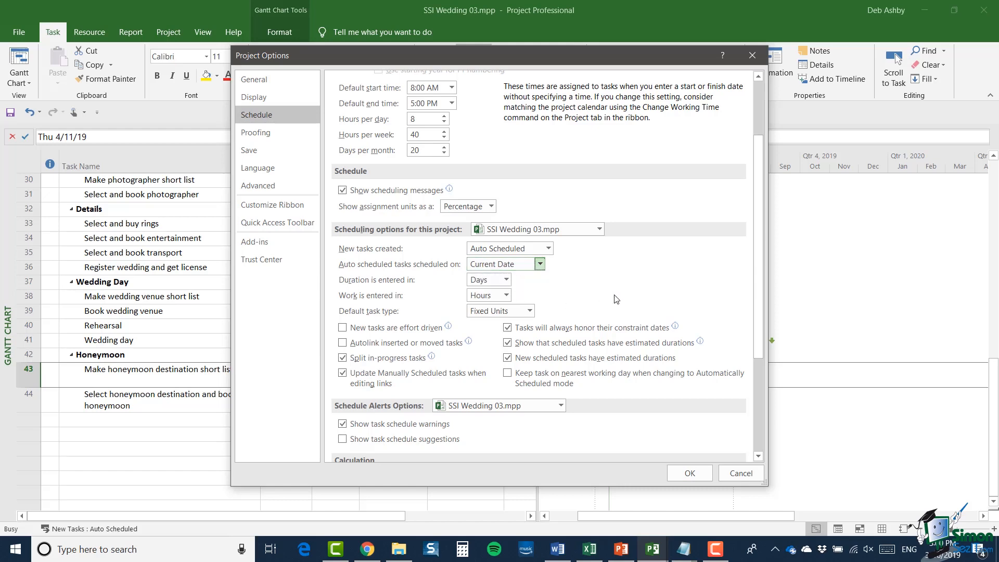
{"action": "left_click", "coordinate": [697, 474]}
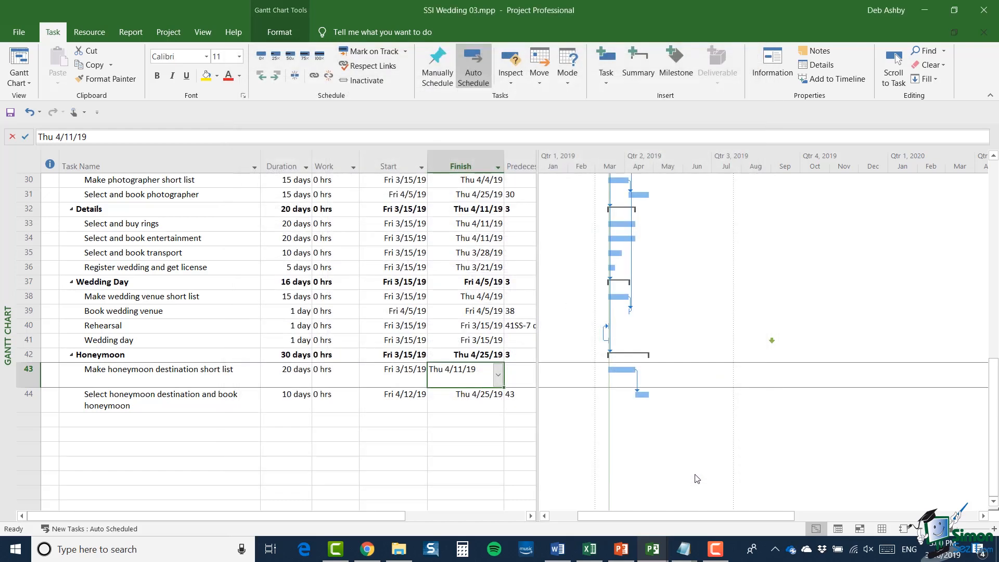
Step: Insert another new task above the existing <New Task> at the start of the plan
{"action": "scroll", "coordinate": [216, 283], "scroll_direction": "up", "scroll_amount": 10}
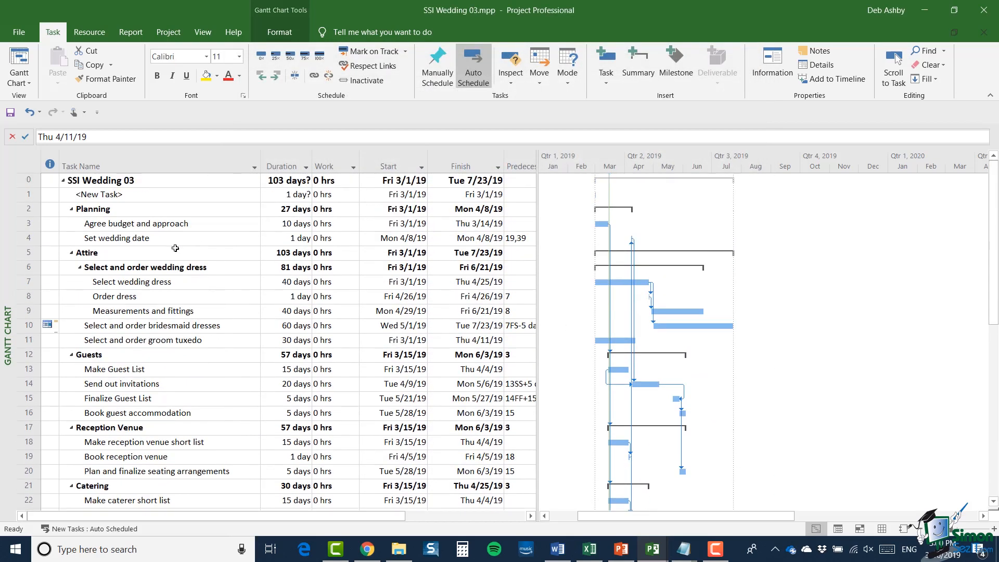
{"action": "left_click", "coordinate": [28, 194]}
{"action": "right_click", "coordinate": [29, 196]}
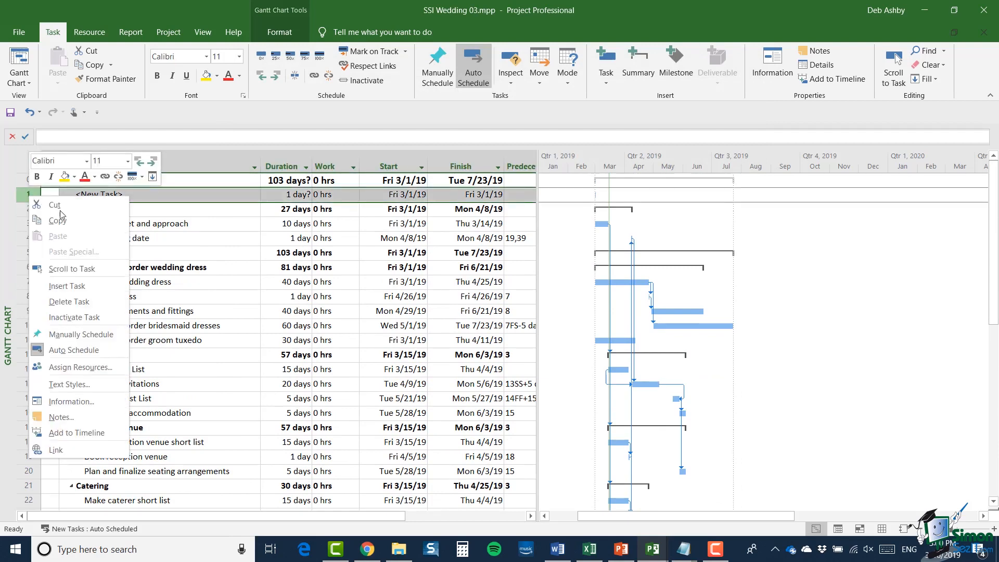
{"action": "left_click", "coordinate": [67, 286]}
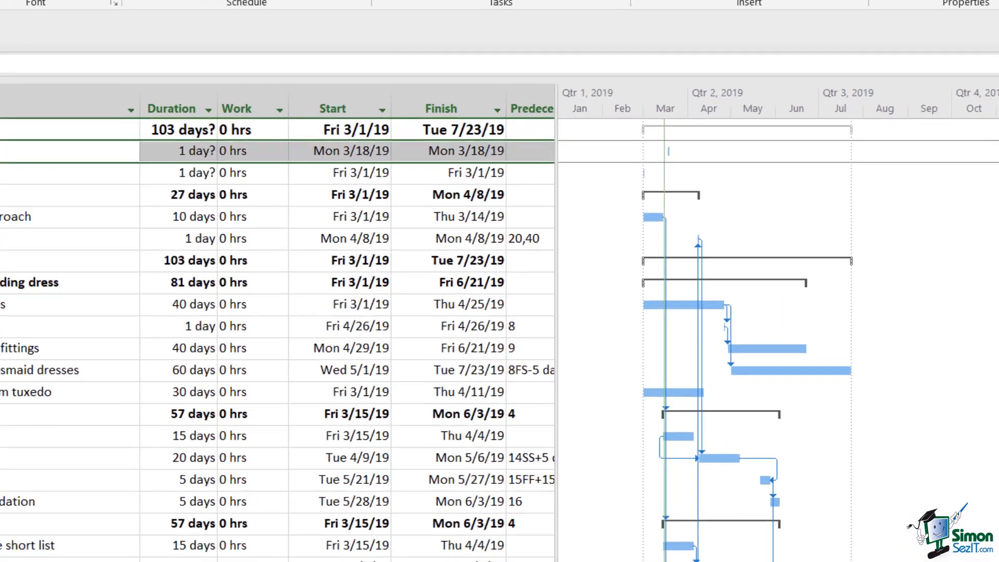
Step: Review the constraint type and date in the advanced task information of the first <New Task>
{"action": "double_click", "coordinate": [108, 193]}
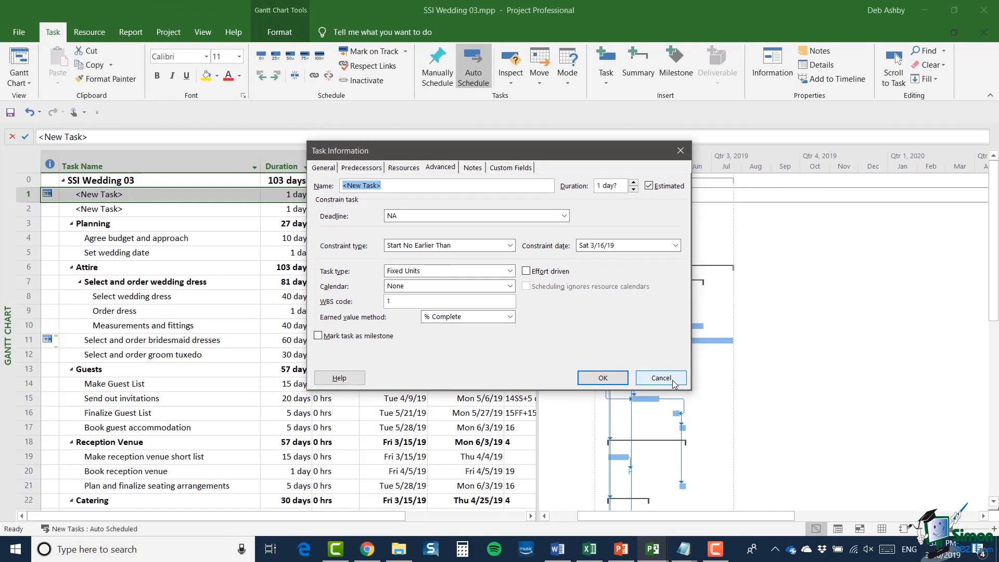
{"action": "left_click", "coordinate": [772, 444]}
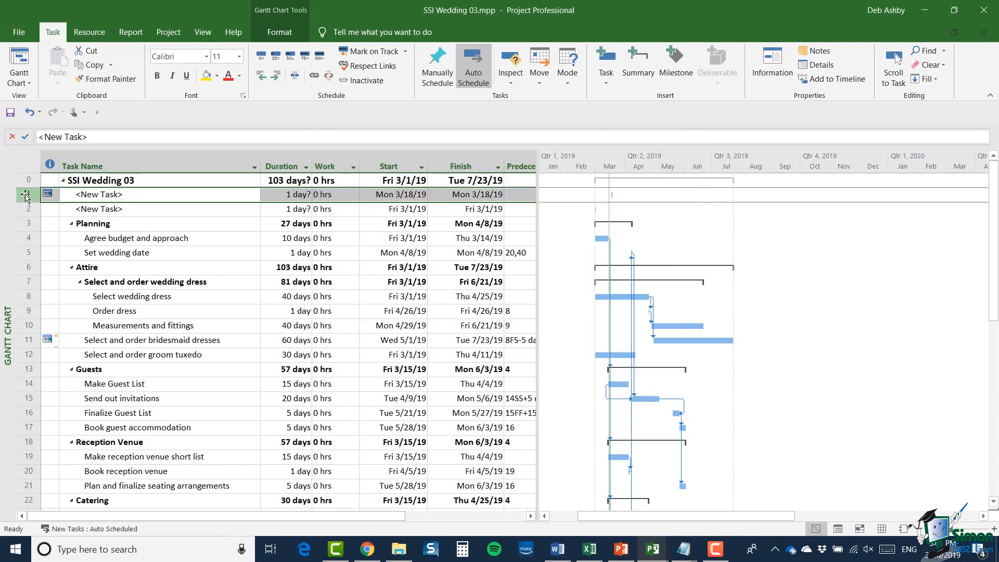
Step: Delete both <New Task> rows at the start of the plan
{"action": "left_click_drag", "start_coordinate": [25, 195], "coordinate": [28, 214]}
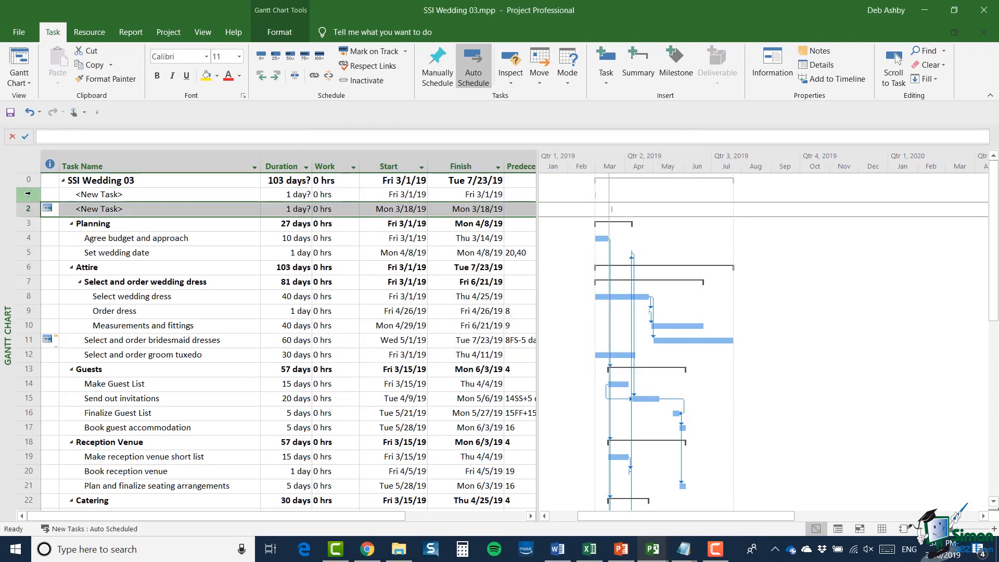
{"action": "left_click", "coordinate": [27, 193], "text": "shift"}
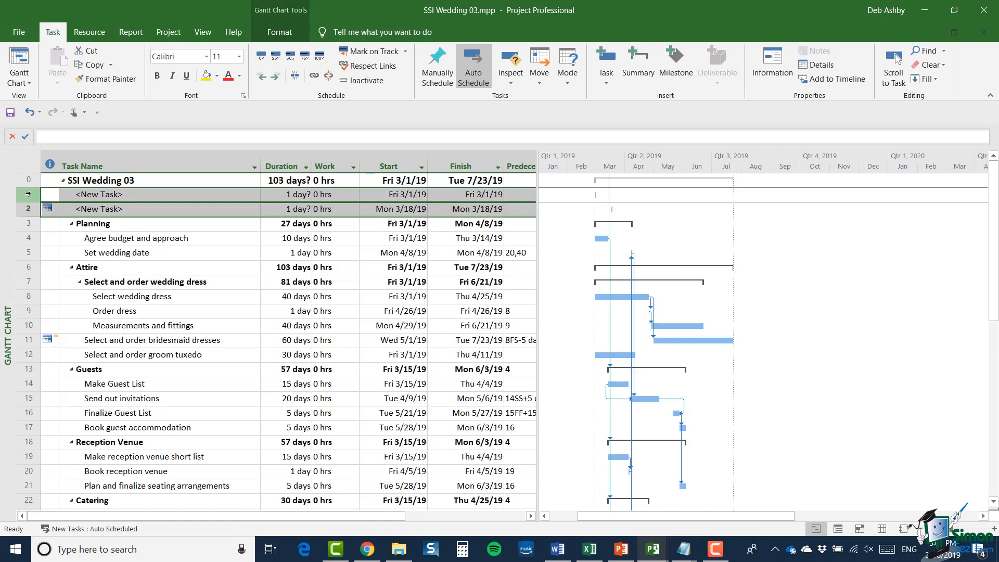
{"action": "right_click", "coordinate": [27, 194]}
{"action": "left_click", "coordinate": [73, 298]}
Step: Change the project's scheduling options so that auto scheduled tasks are scheduled on the Project Start Date
{"action": "left_click", "coordinate": [10, 34]}
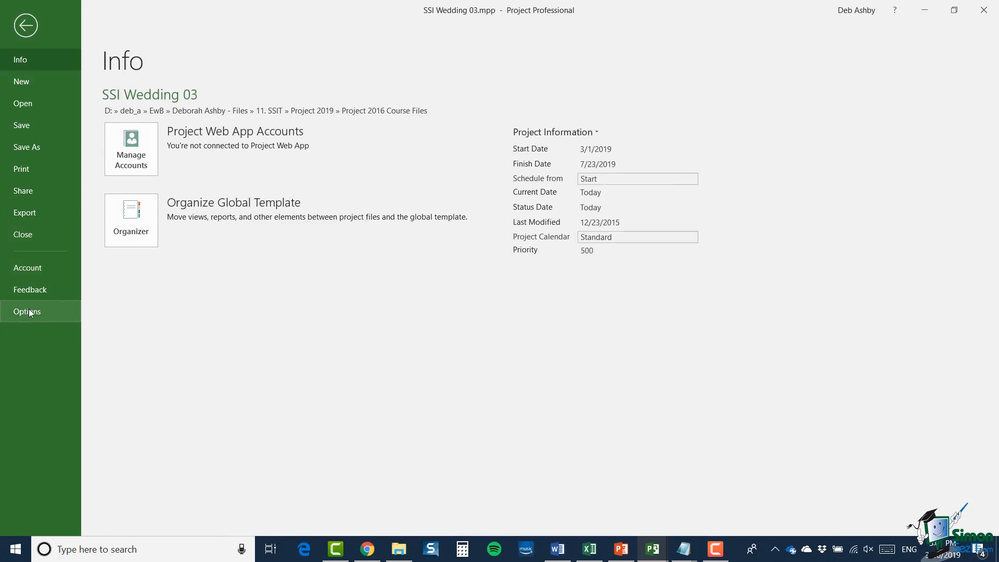
{"action": "left_click", "coordinate": [29, 308]}
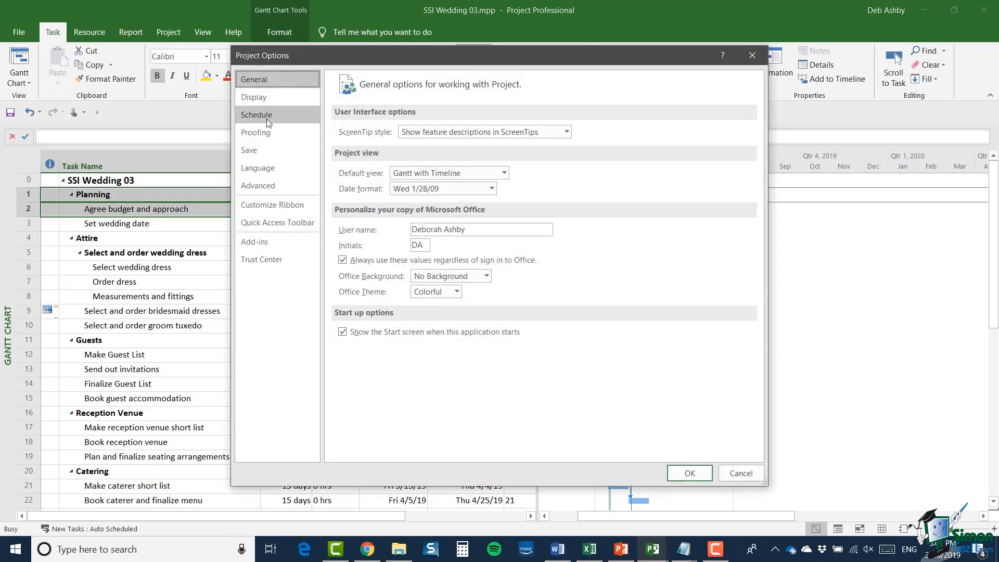
{"action": "left_click", "coordinate": [266, 115]}
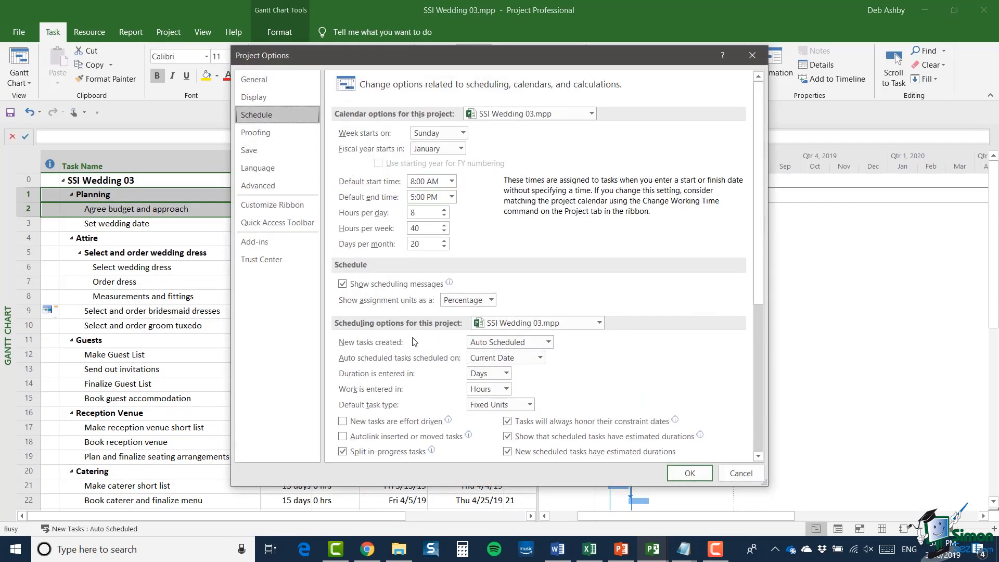
{"action": "scroll", "coordinate": [520, 301], "scroll_direction": "down", "scroll_amount": 1}
{"action": "left_click", "coordinate": [540, 296]}
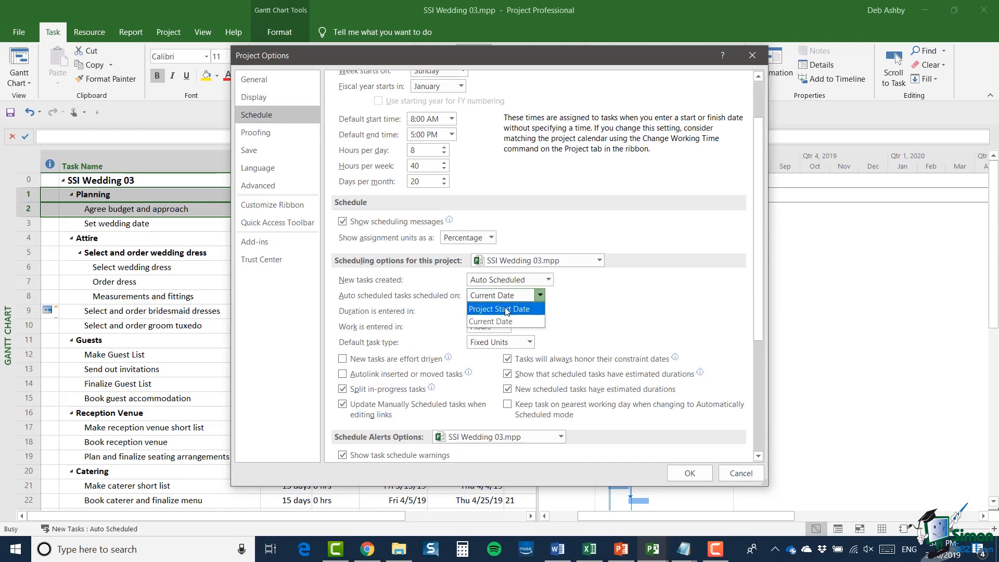
{"action": "left_click", "coordinate": [513, 307]}
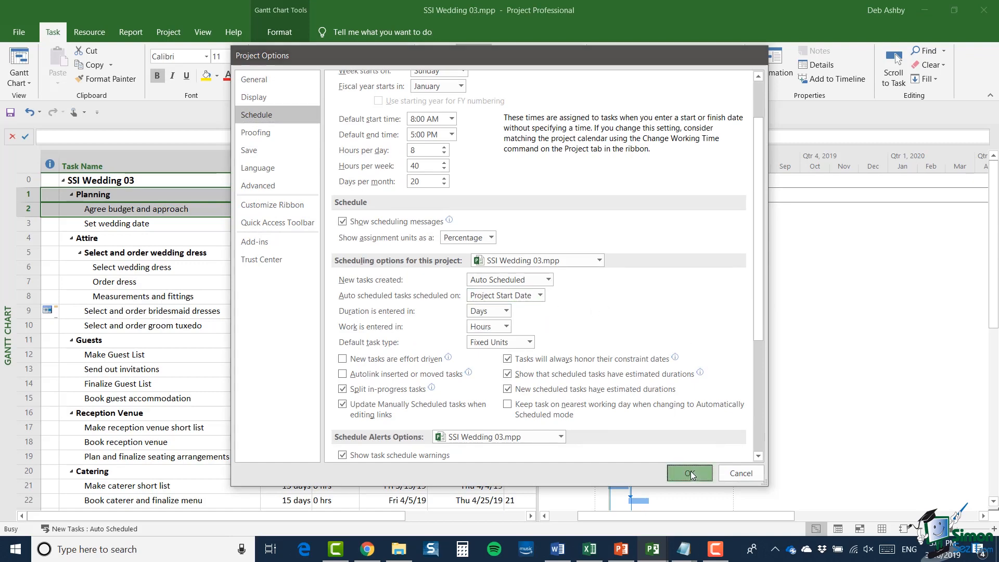
{"action": "left_click", "coordinate": [691, 471]}
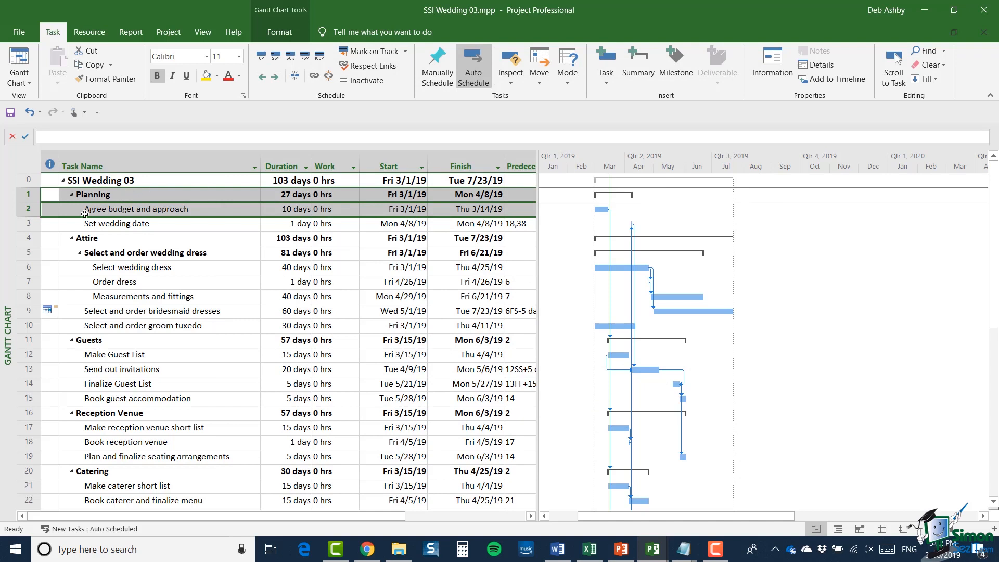
Step: Outdent the Set wedding date and Agree budget and approach tasks so they are no longer subtasks of Planning
{"action": "left_click", "coordinate": [125, 213]}
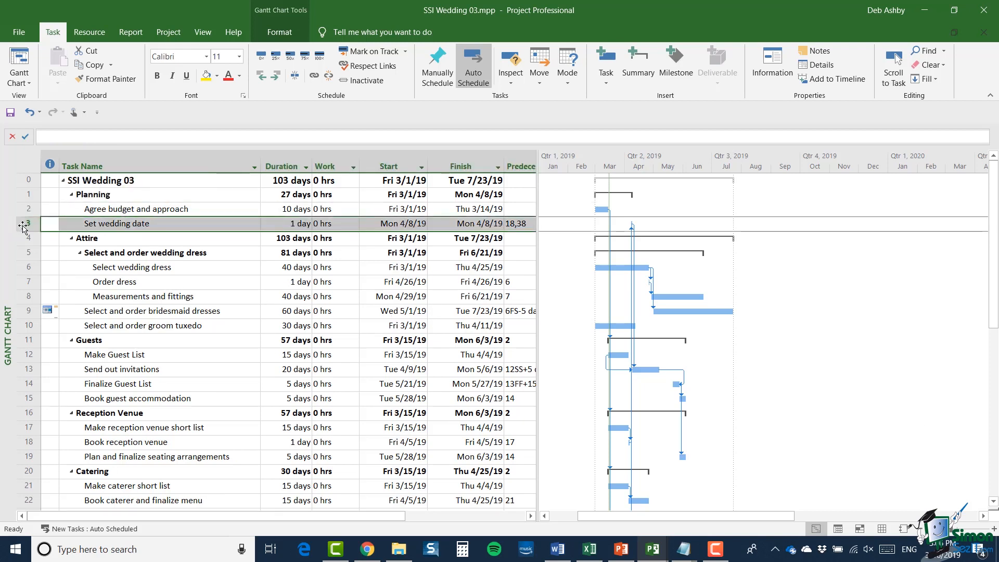
{"action": "right_click", "coordinate": [108, 225]}
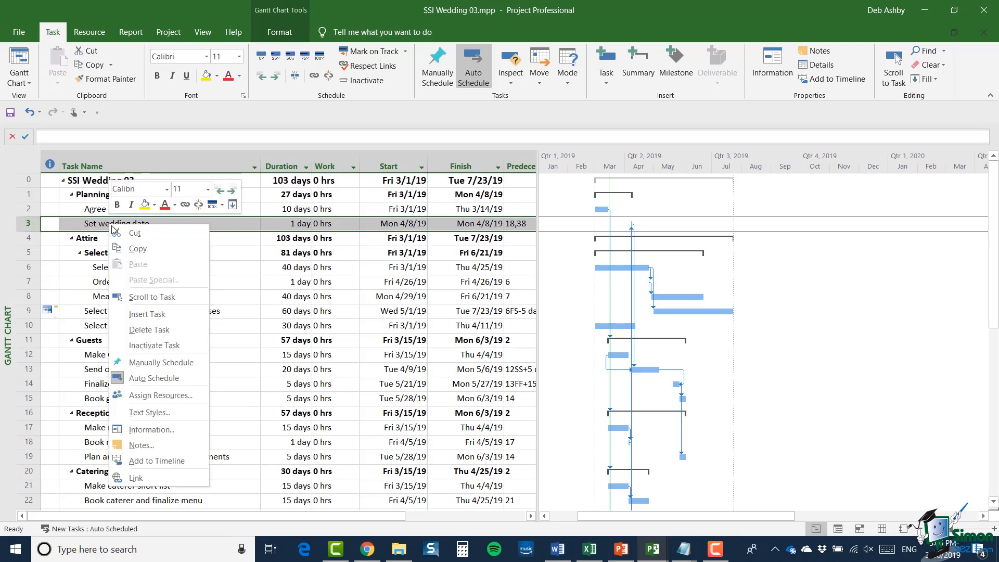
{"action": "left_click", "coordinate": [218, 194]}
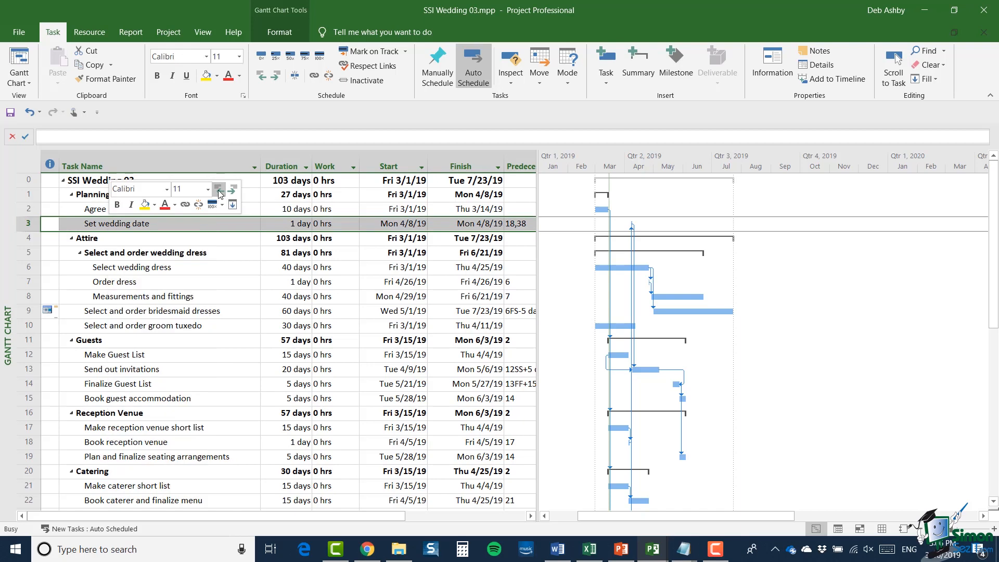
{"action": "left_click", "coordinate": [29, 208]}
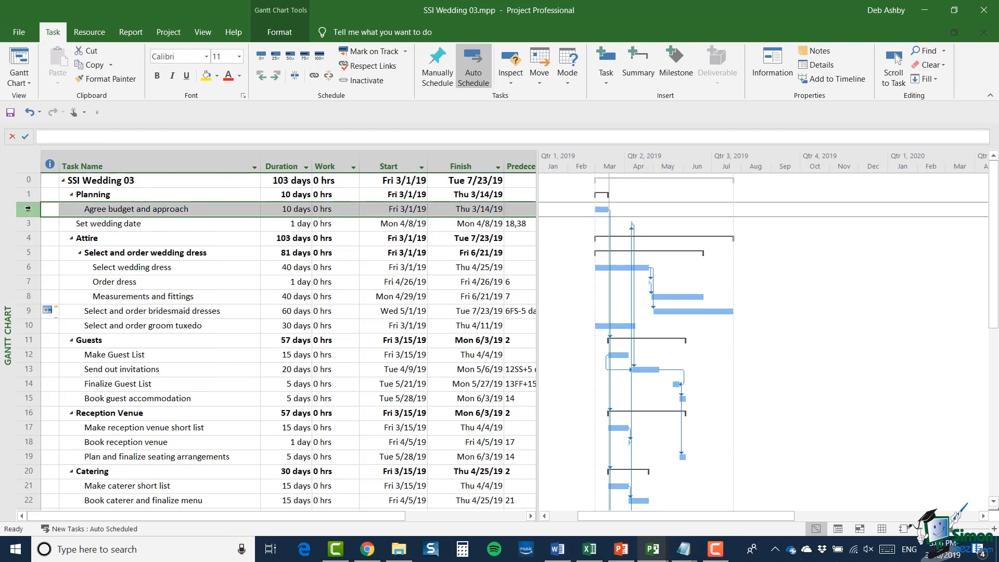
{"action": "right_click", "coordinate": [108, 211]}
{"action": "left_click", "coordinate": [223, 177]}
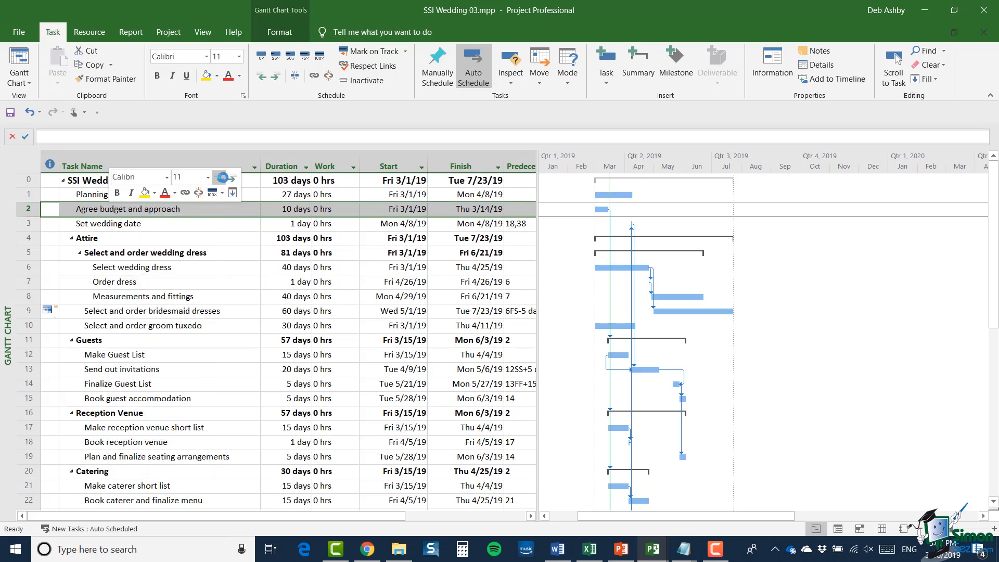
Step: Delete the Planning task from the start of the plan
{"action": "left_click", "coordinate": [24, 195]}
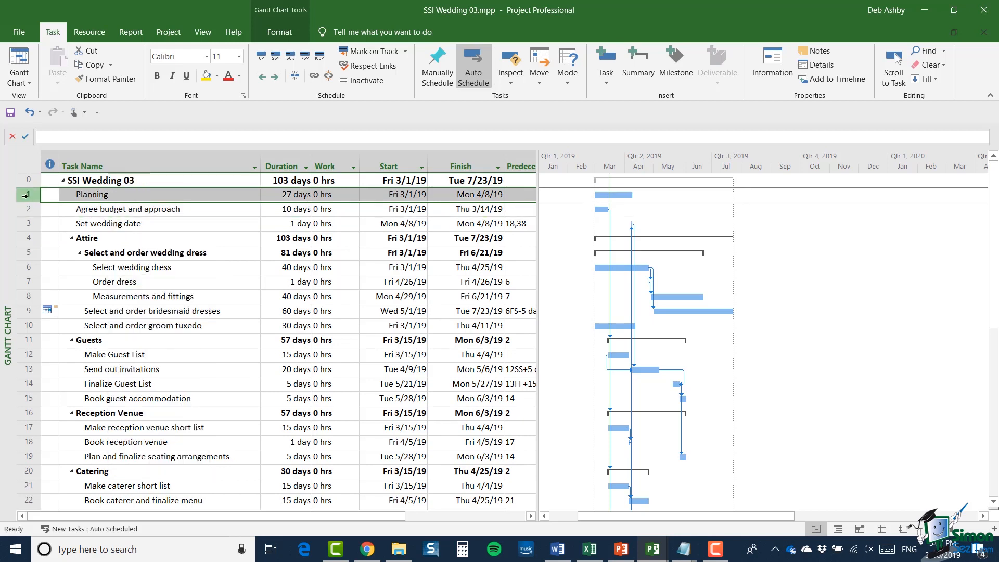
{"action": "right_click", "coordinate": [25, 195]}
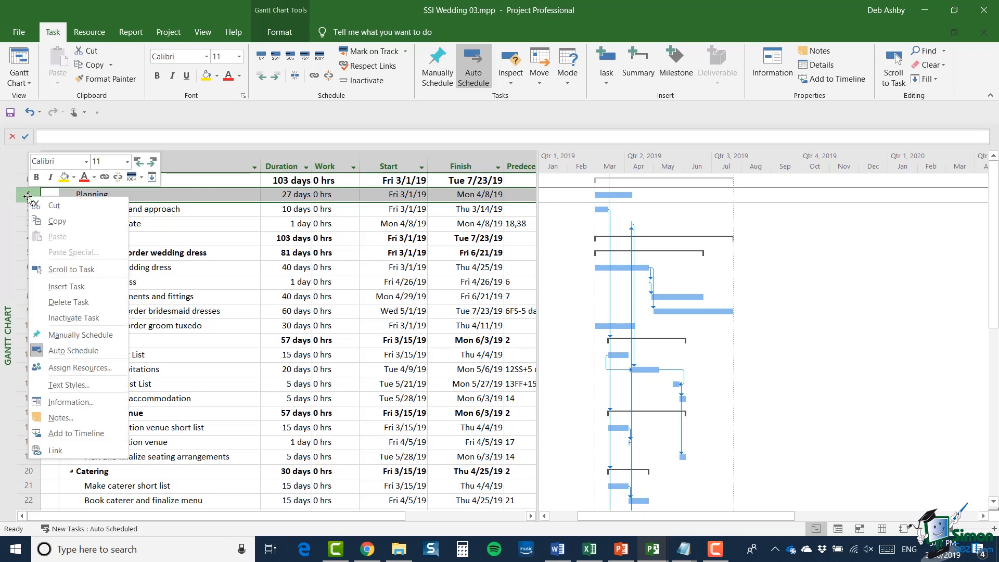
{"action": "left_click", "coordinate": [72, 302]}
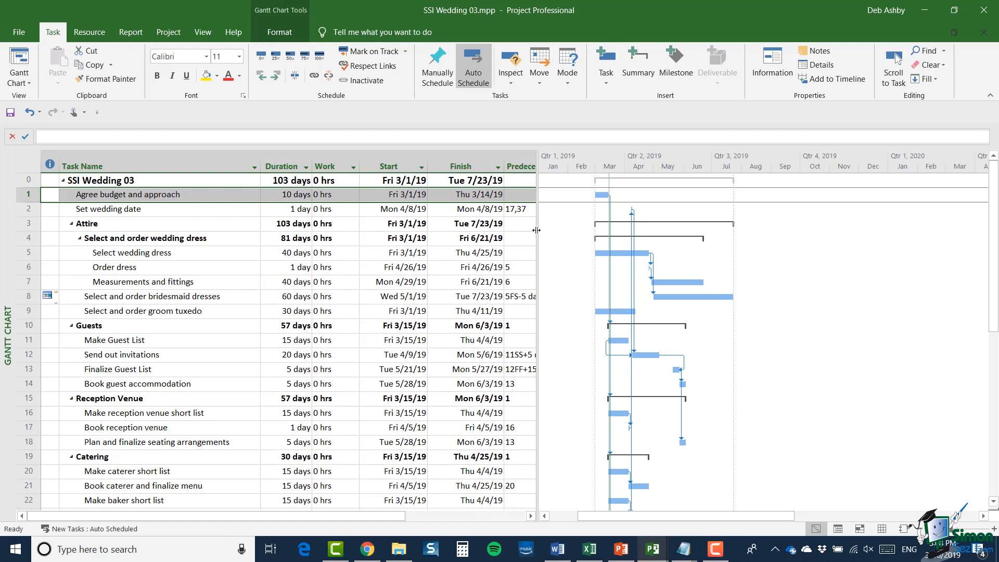
Step: Widen the task table to show the whole Predecessors column and set task 1 as the predecessor of the Attire summary task
{"action": "left_click_drag", "start_coordinate": [536, 230], "coordinate": [599, 230]}
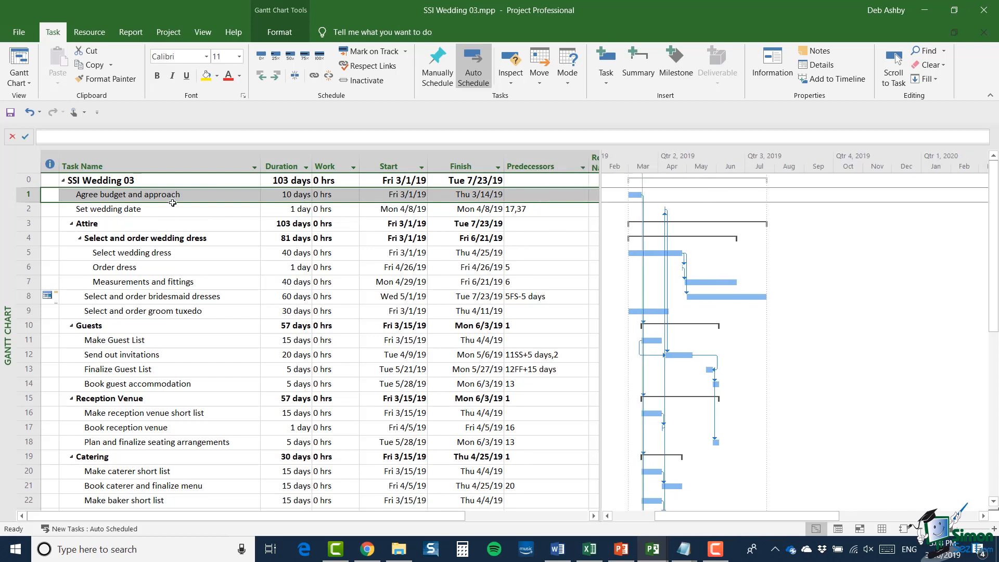
{"action": "left_click", "coordinate": [25, 223]}
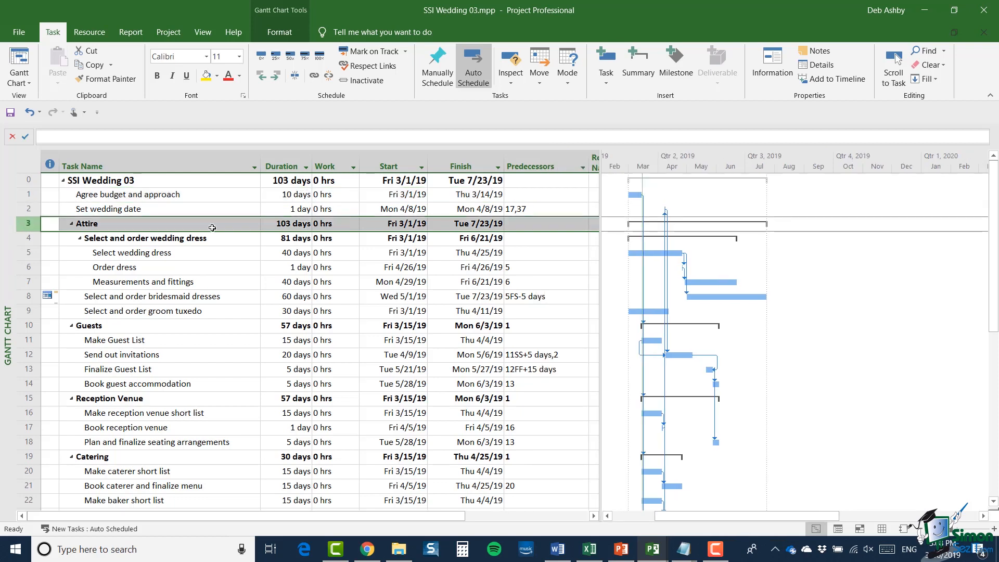
{"action": "left_click", "coordinate": [540, 224]}
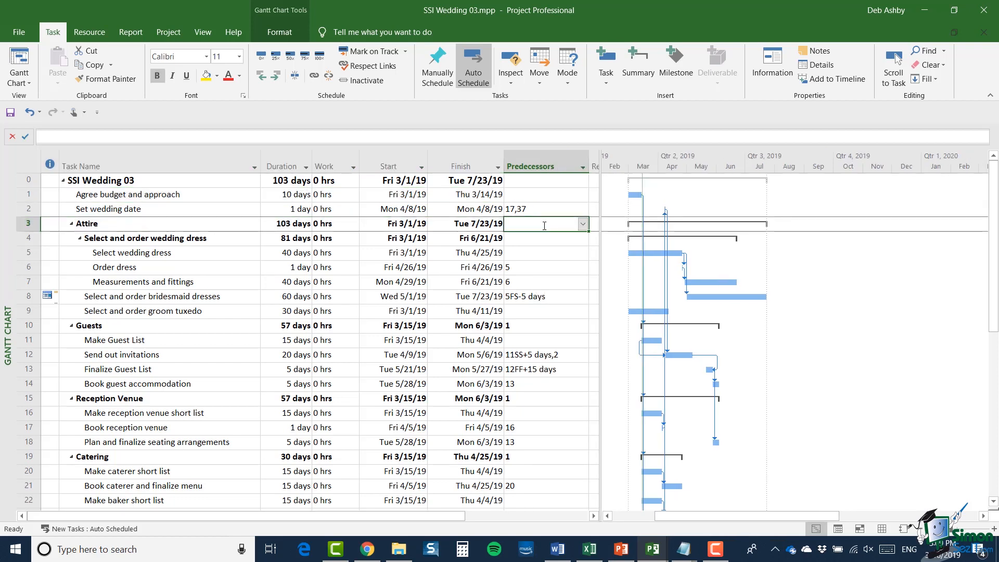
{"action": "type", "text": "1"}
{"action": "key", "text": "Return"}
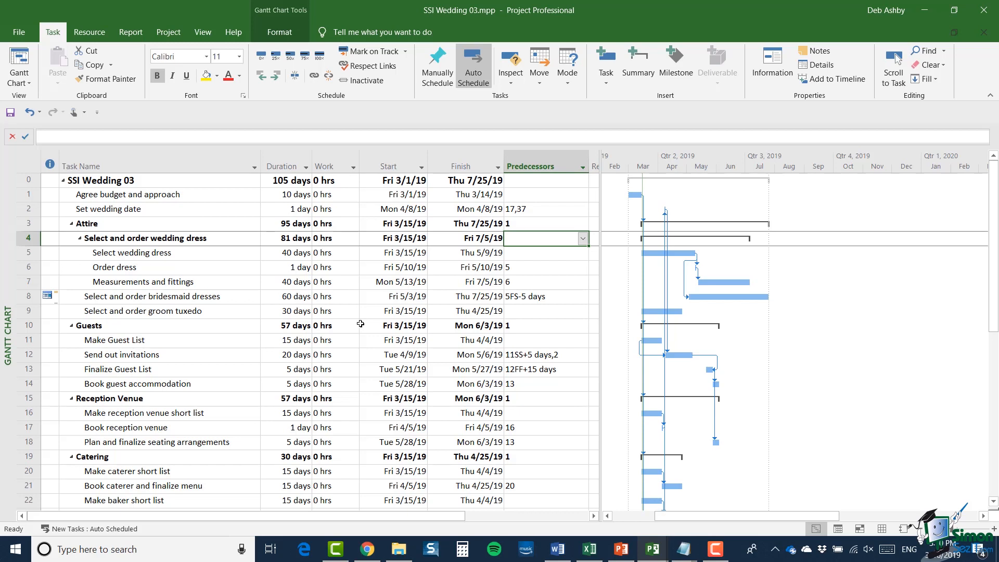
{"action": "left_click", "coordinate": [546, 328]}
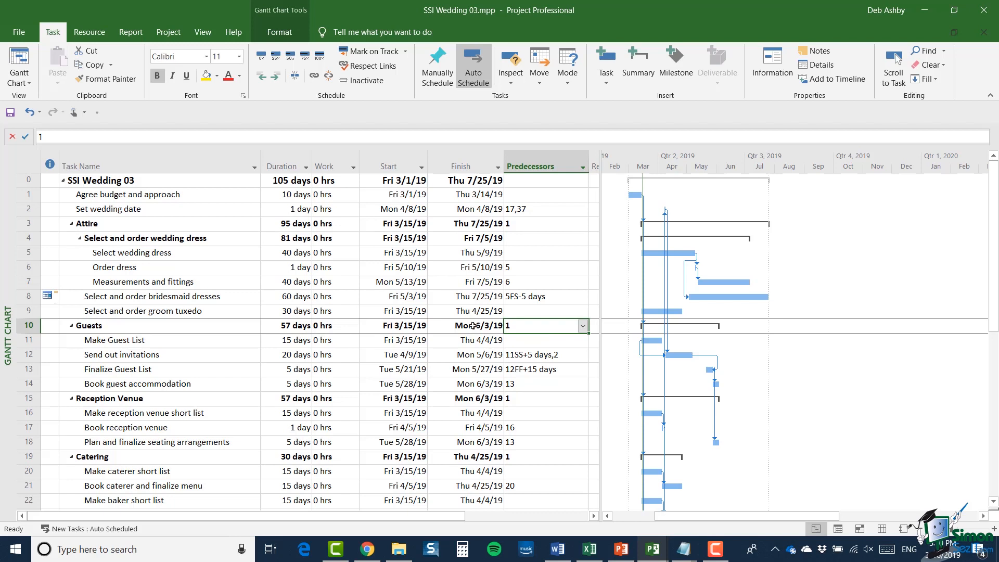
Step: Insert a blank row above the Attire summary task and another above the Agree budget and approach task
{"action": "left_click", "coordinate": [25, 223]}
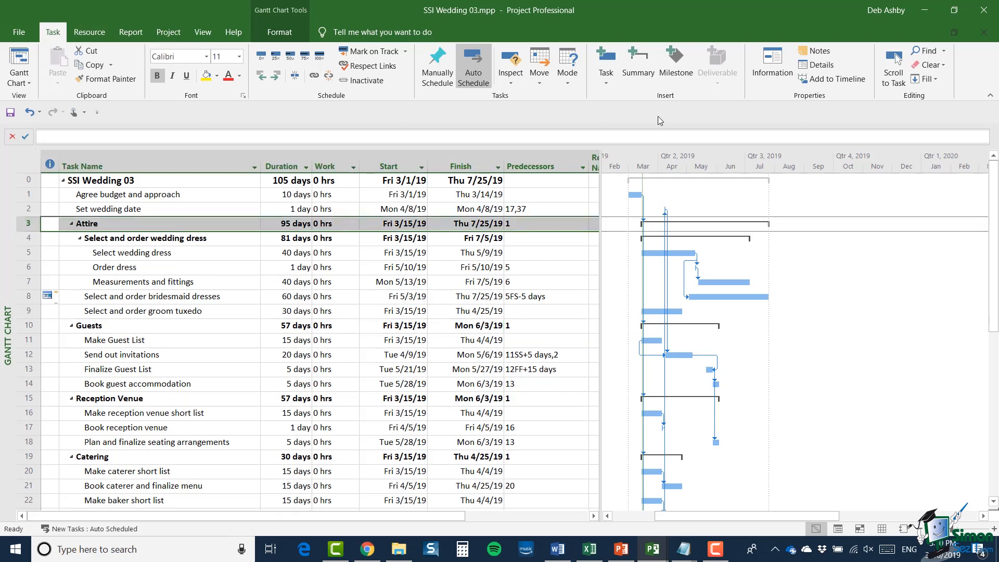
{"action": "left_click", "coordinate": [604, 82]}
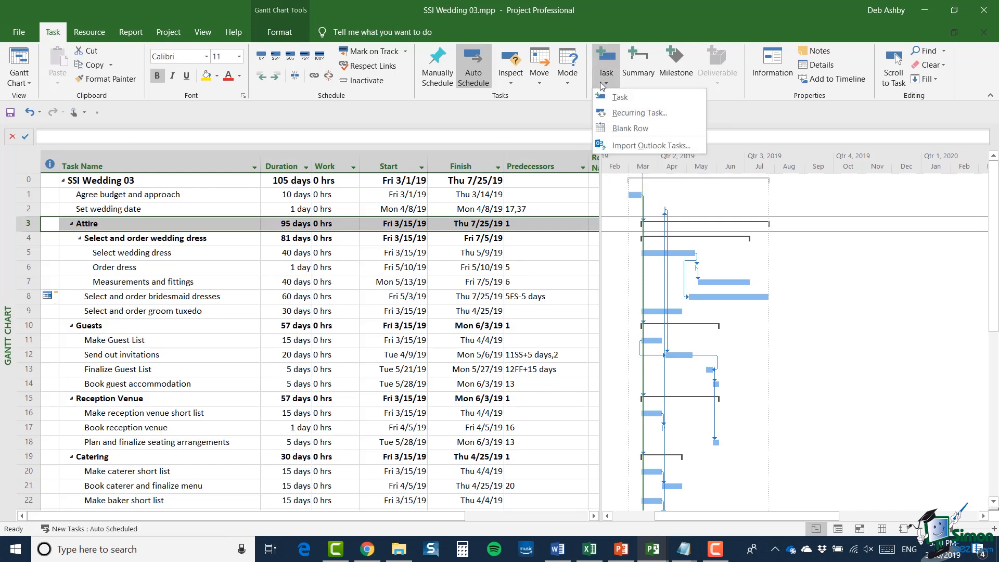
{"action": "left_click", "coordinate": [619, 126]}
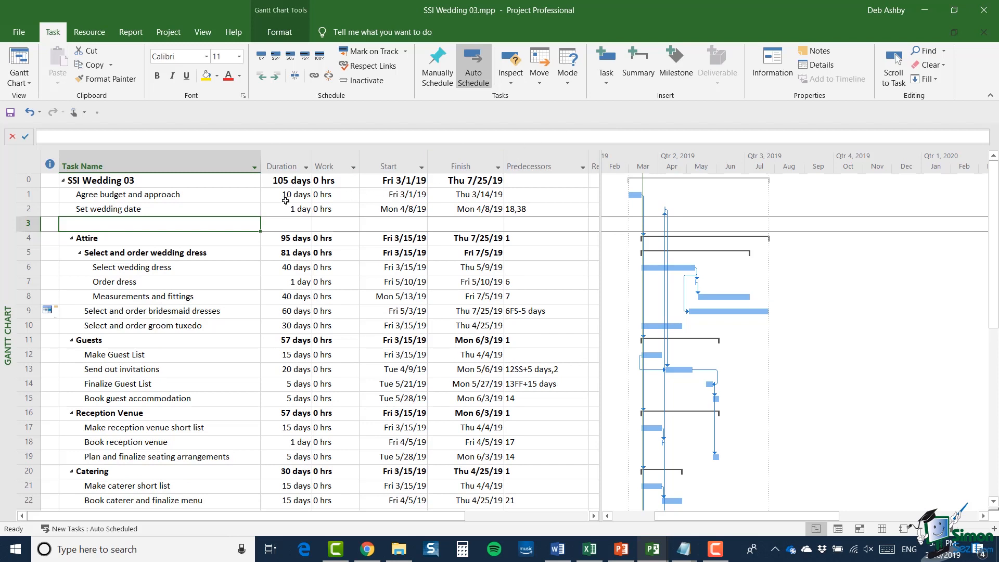
{"action": "left_click", "coordinate": [26, 194]}
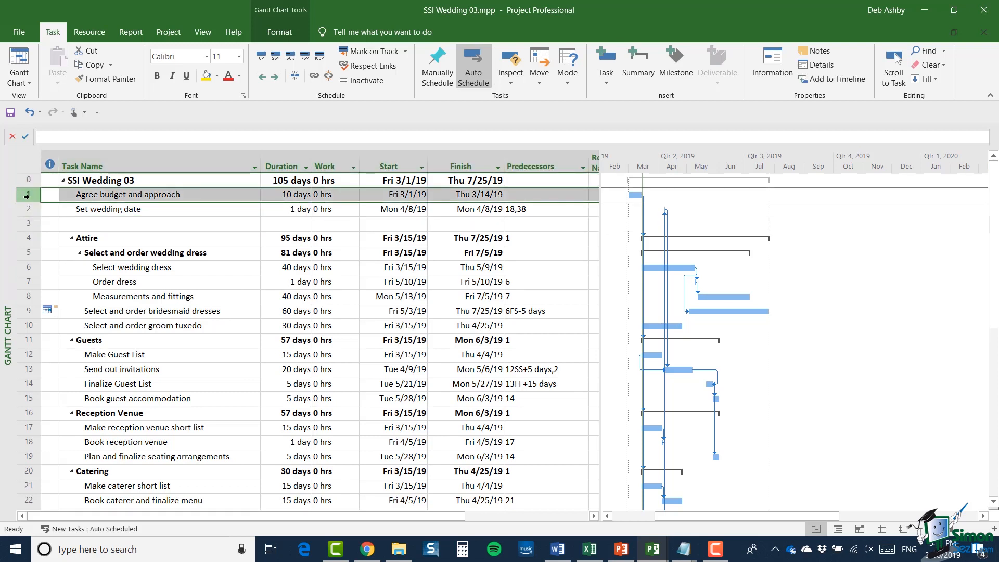
{"action": "left_click", "coordinate": [606, 83]}
{"action": "left_click", "coordinate": [629, 128]}
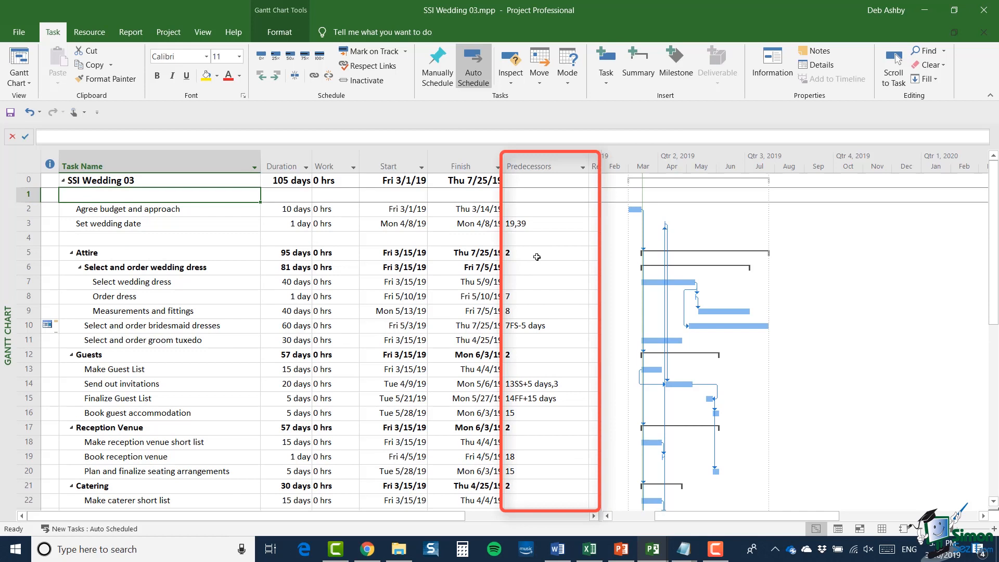
Step: Check the predecessor references of the Attire and Guests summary tasks
{"action": "left_click", "coordinate": [537, 257]}
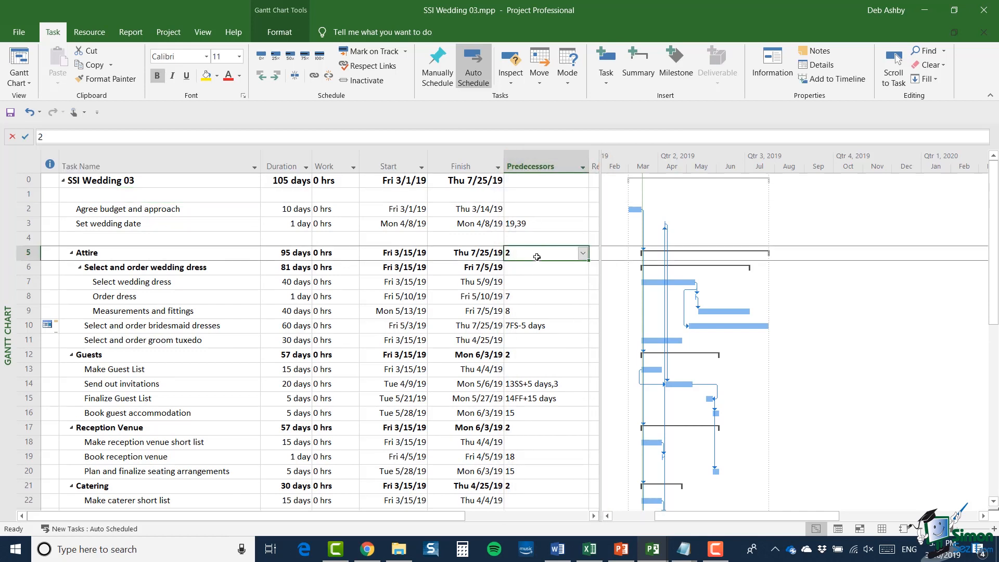
{"action": "left_click", "coordinate": [536, 356]}
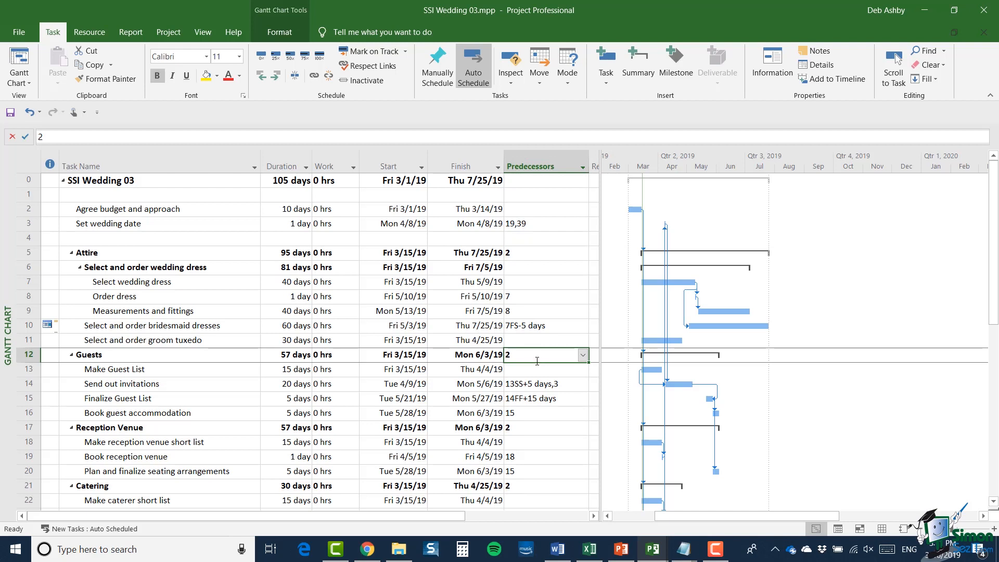